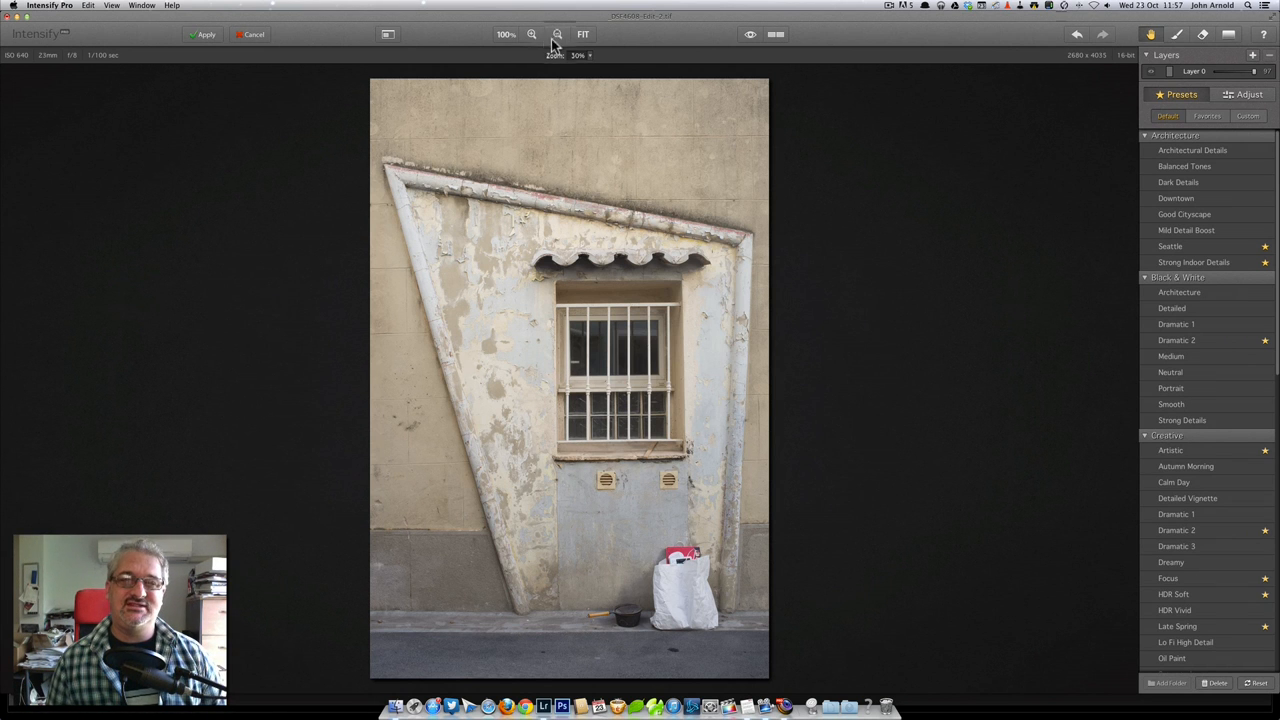
Inspect the peeling wall at actual pixel size, then fit the whole photo back in view.
{"action": "left_click", "coordinate": [505, 34]}
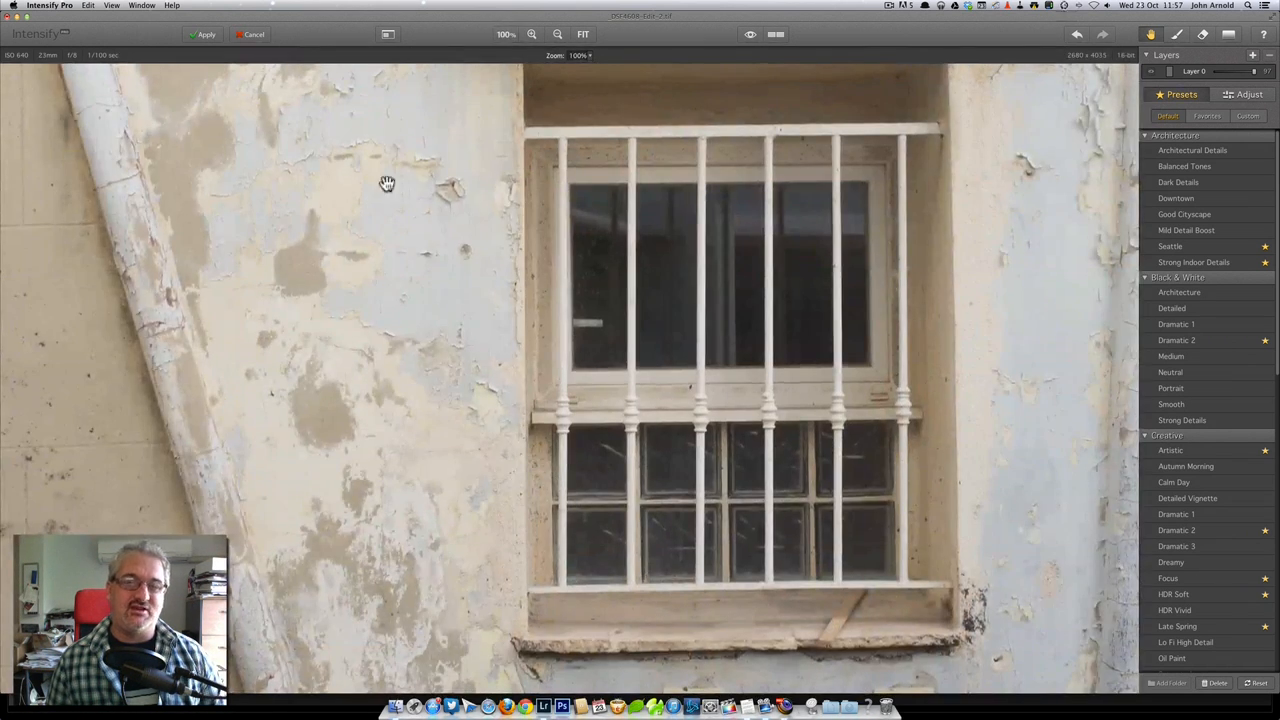
{"action": "mouse_move", "coordinate": [383, 180]}
{"action": "left_mouse_down"}
{"action": "mouse_move", "coordinate": [517, 437]}
{"action": "mouse_move", "coordinate": [506, 580]}
{"action": "left_mouse_up"}
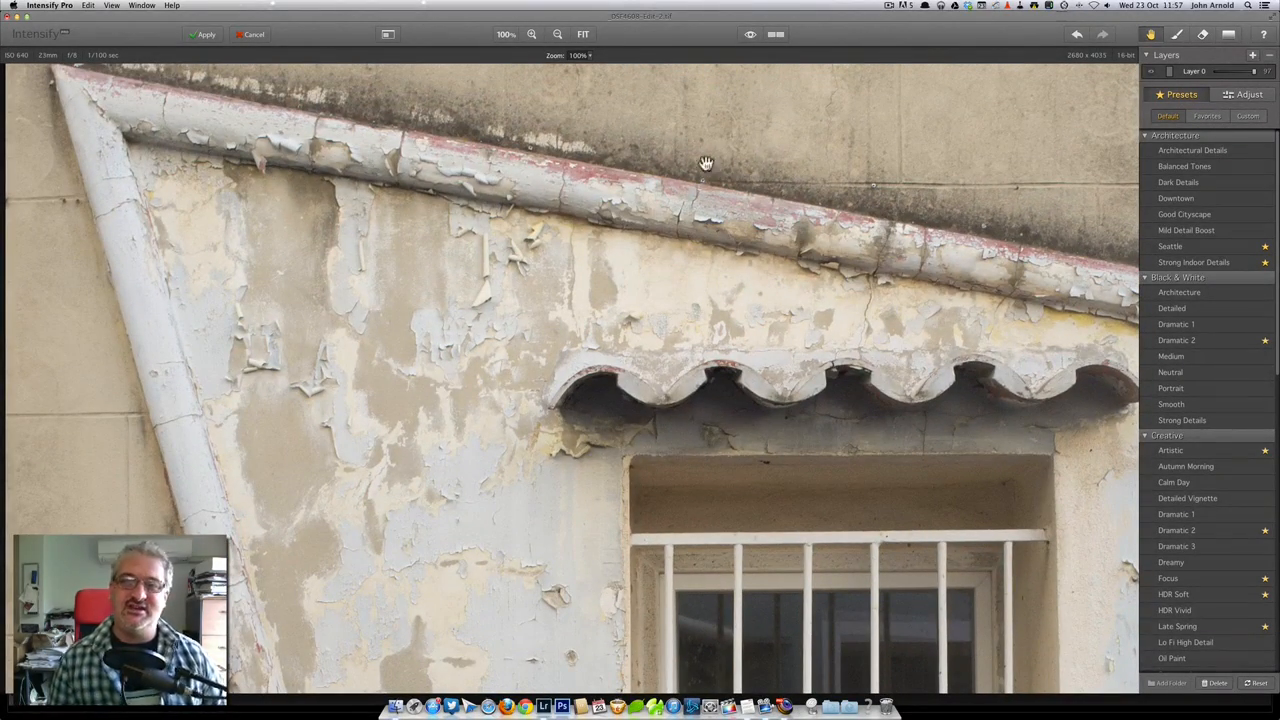
{"action": "scroll", "coordinate": [705, 165], "scroll_direction": "up", "scroll_amount": 5}
{"action": "scroll", "coordinate": [769, 266], "scroll_direction": "down", "scroll_amount": 2}
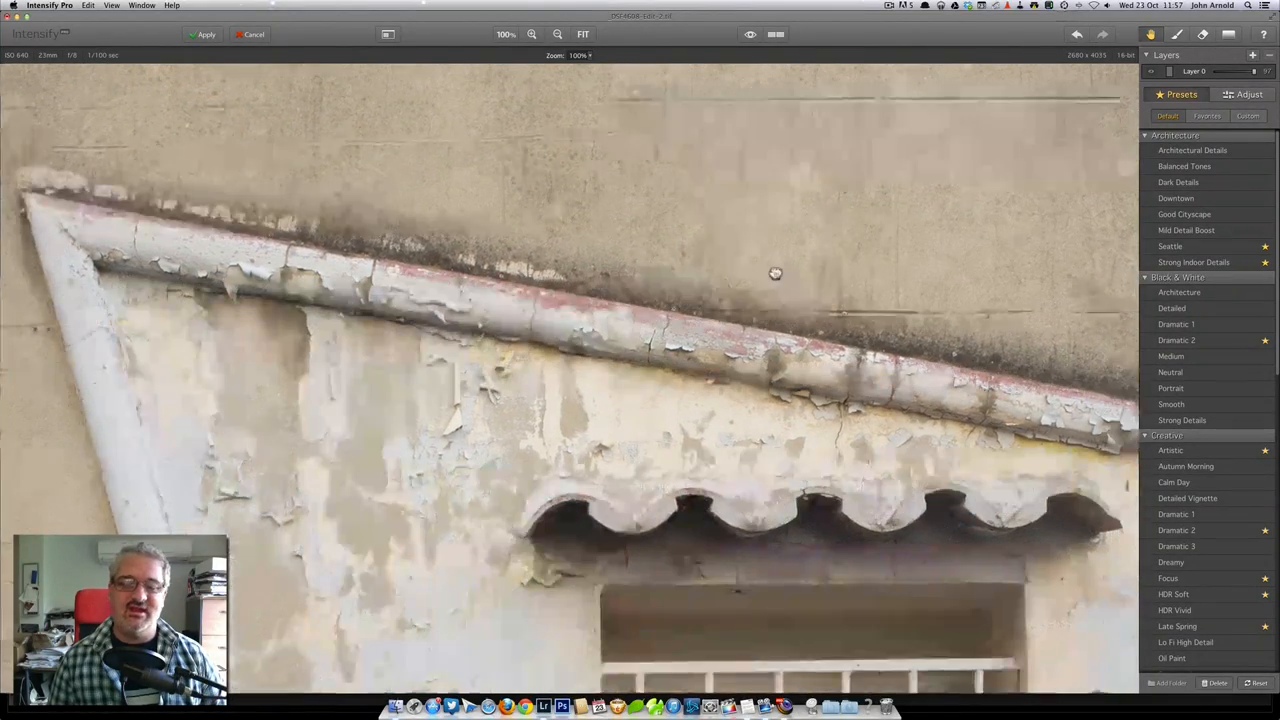
{"action": "scroll", "coordinate": [789, 211], "scroll_direction": "down", "scroll_amount": 1}
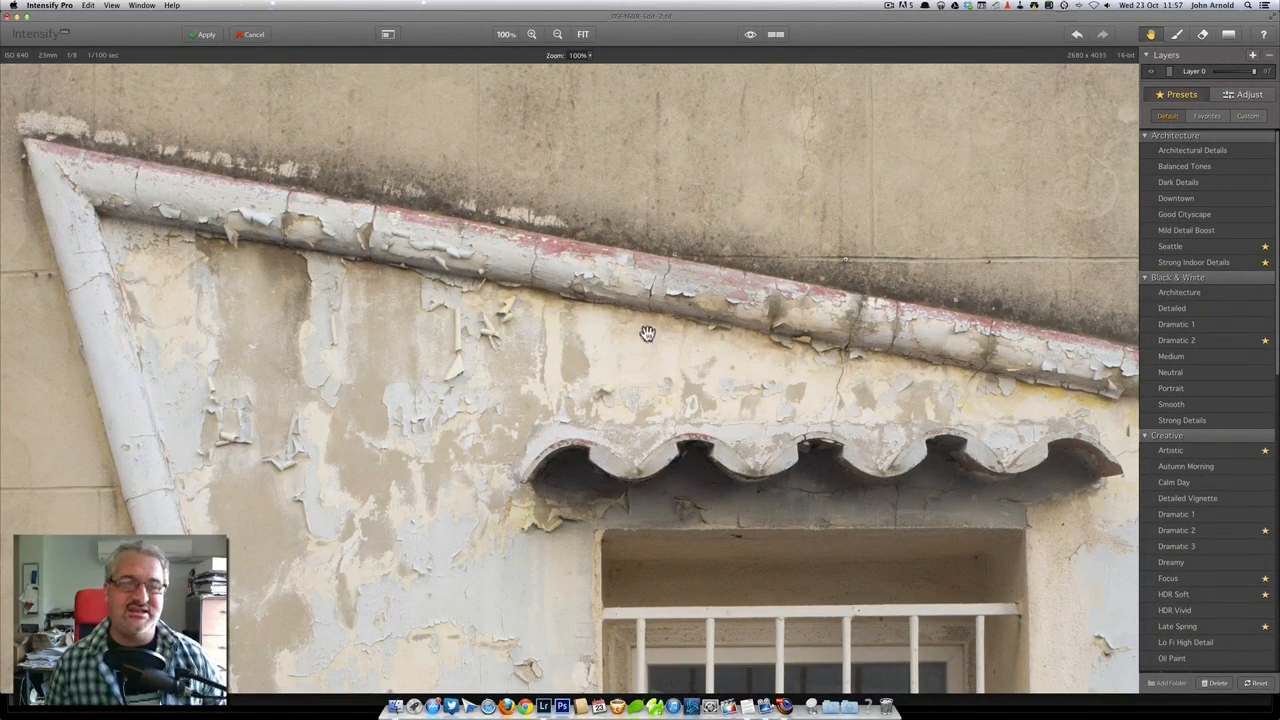
{"action": "scroll", "coordinate": [645, 337], "scroll_direction": "down", "scroll_amount": 2}
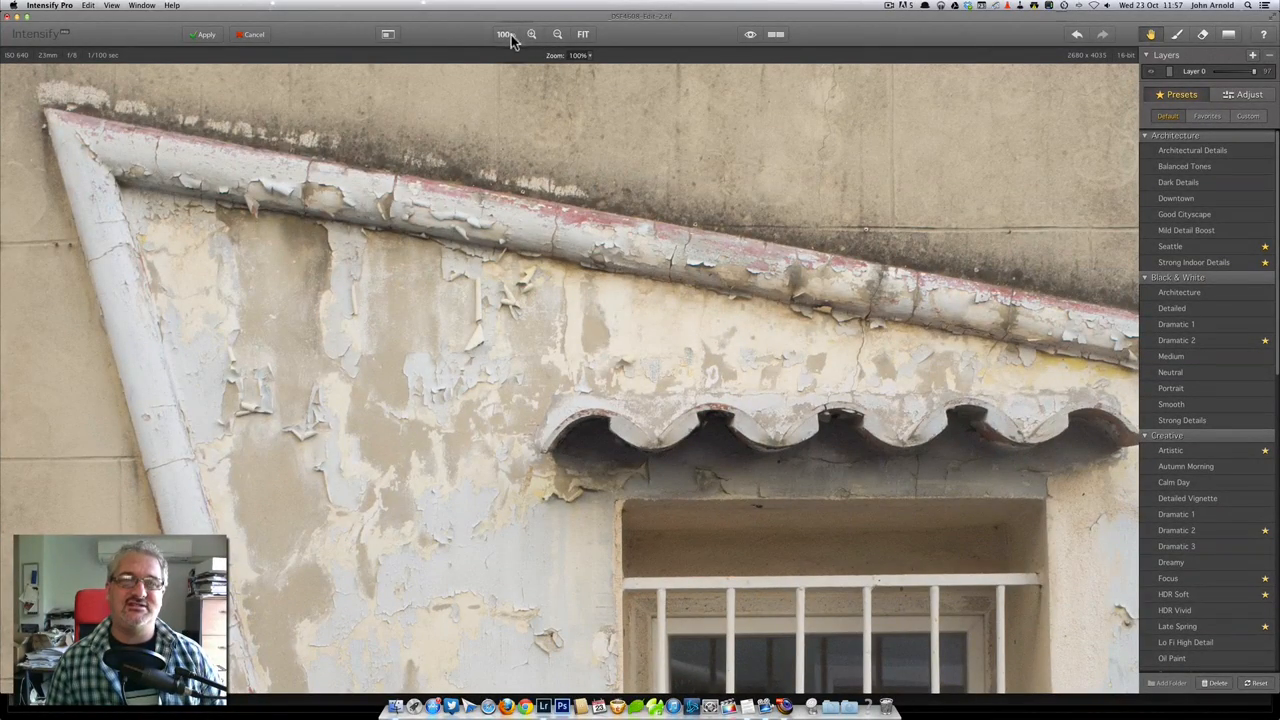
{"action": "left_click", "coordinate": [576, 36]}
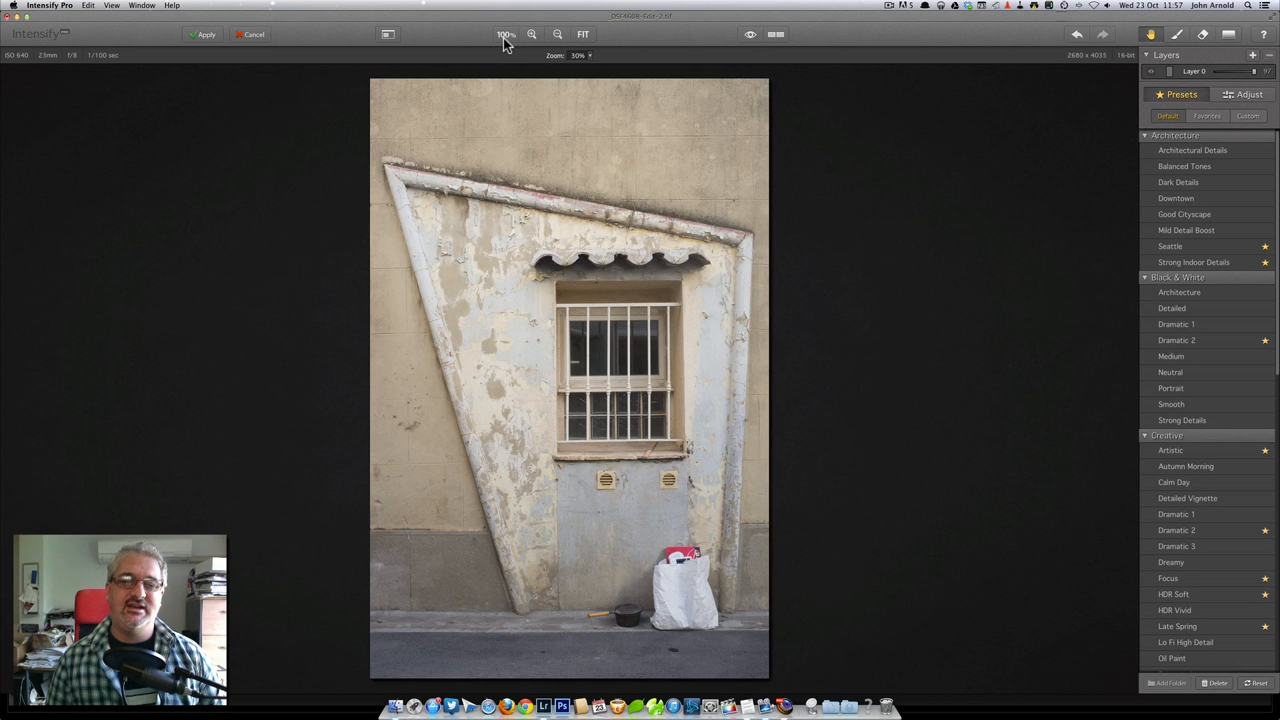
{"action": "left_click", "coordinate": [532, 35]}
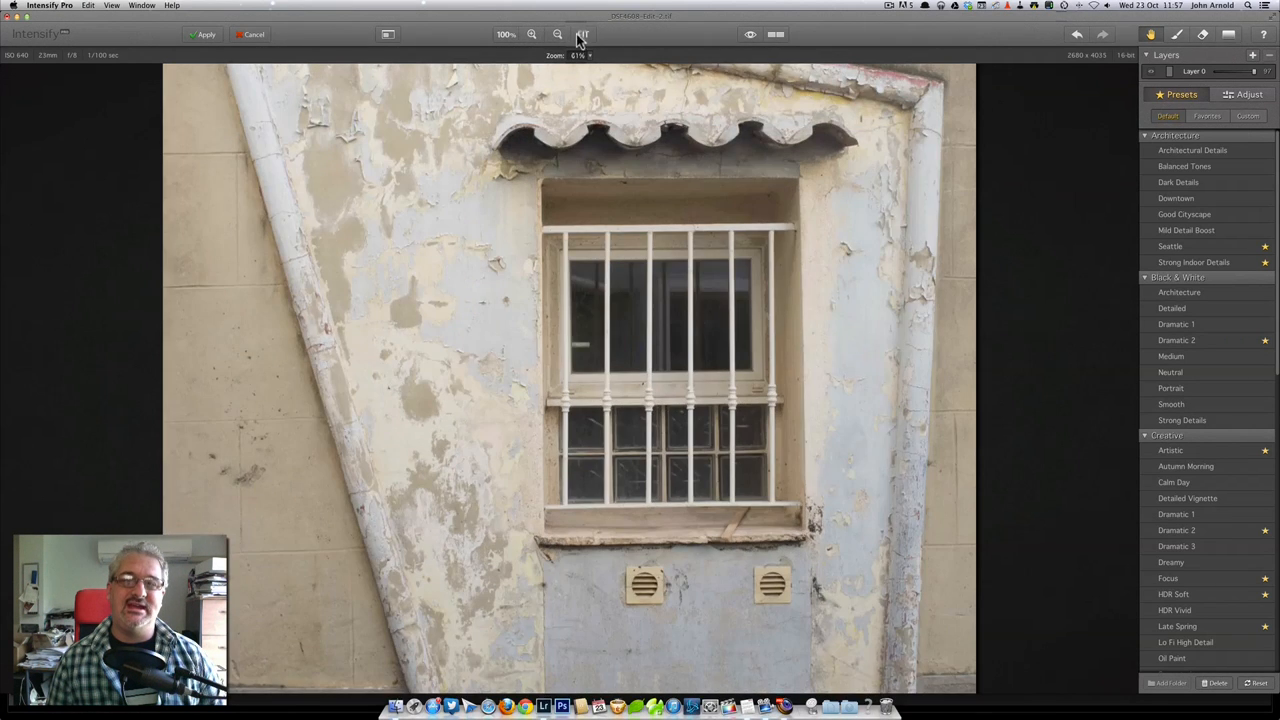
{"action": "left_click", "coordinate": [582, 36]}
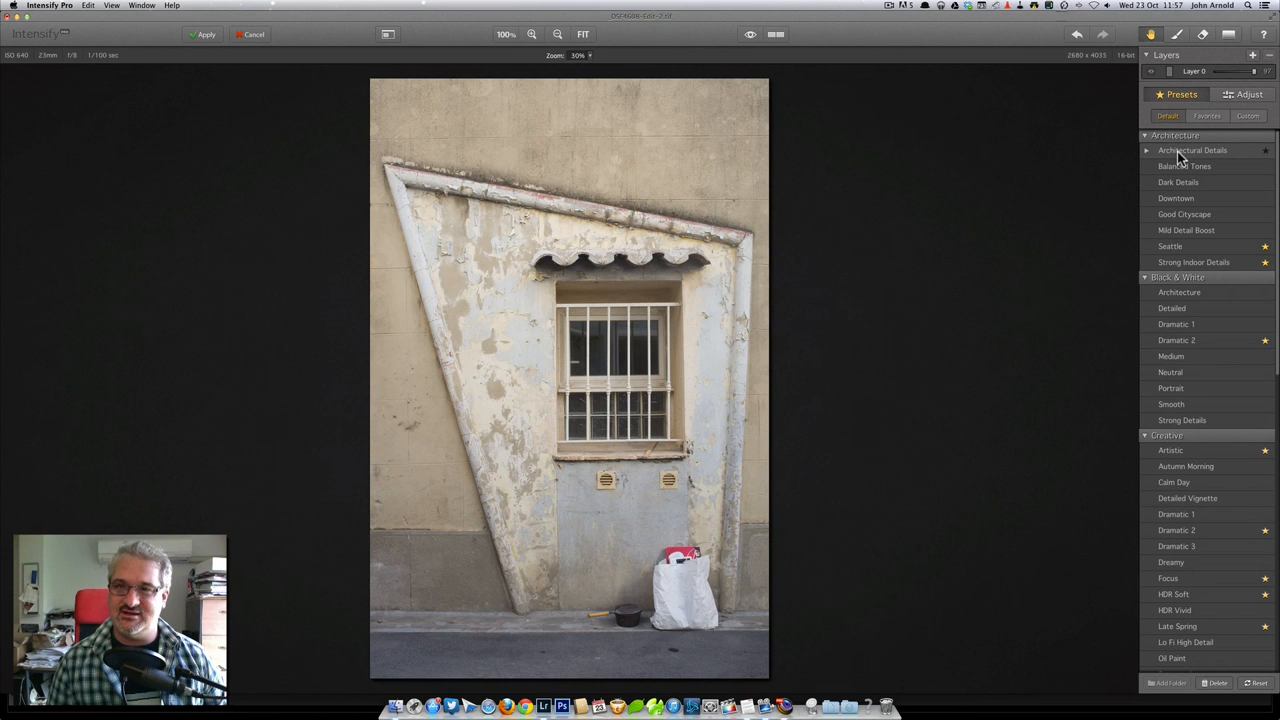
Apply the Architectural Details preset and compare it with the original in split view.
{"action": "left_click", "coordinate": [1177, 151]}
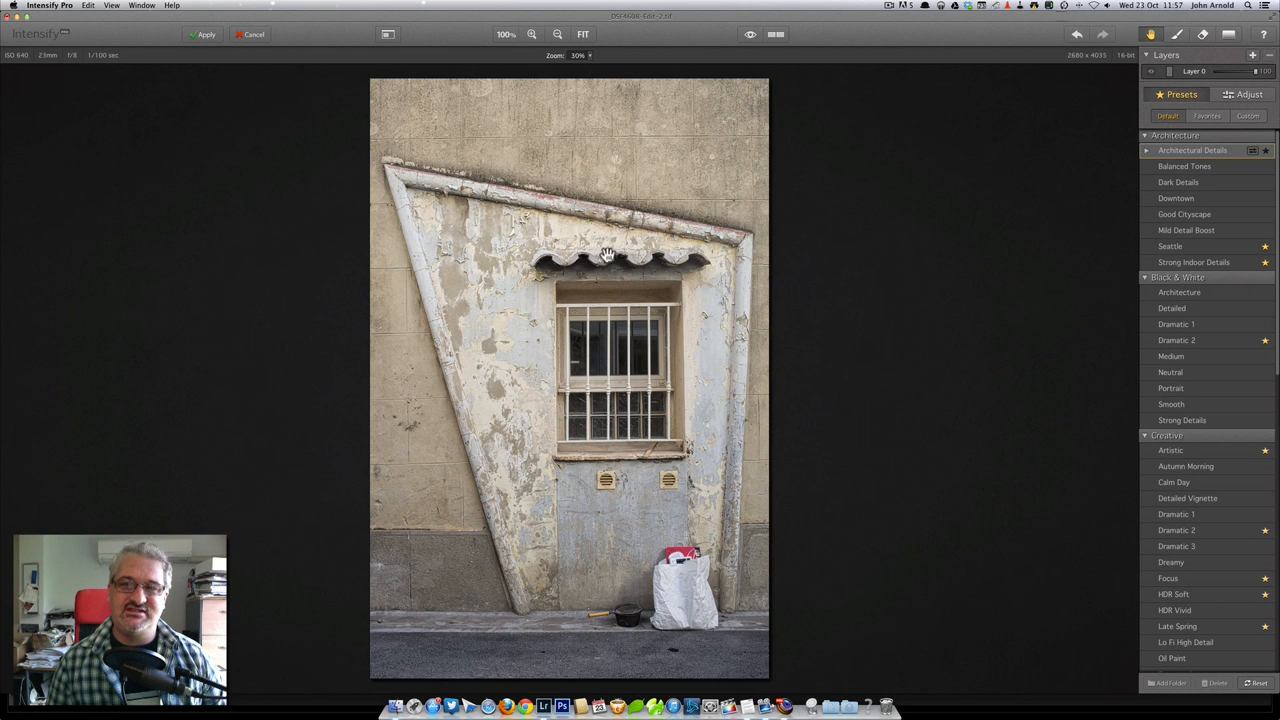
{"action": "left_click", "coordinate": [748, 36]}
{"action": "left_click", "coordinate": [748, 36]}
{"action": "left_click", "coordinate": [748, 36]}
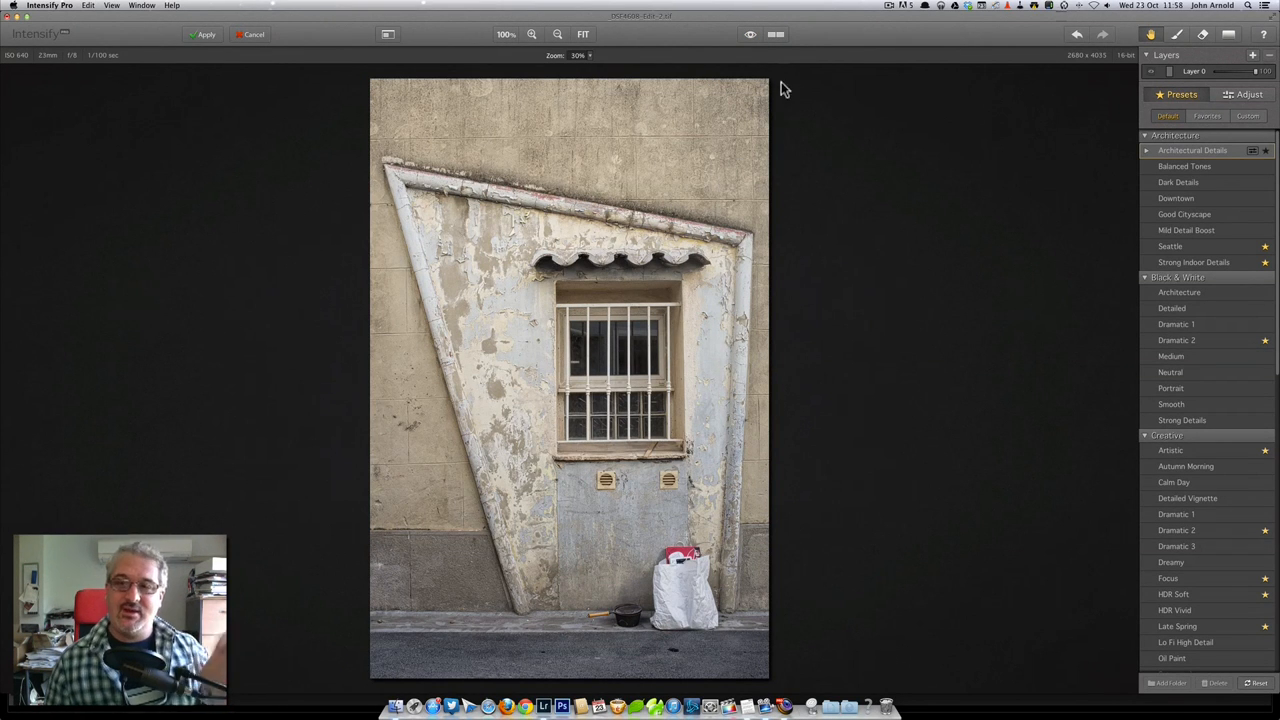
{"action": "left_click", "coordinate": [775, 36]}
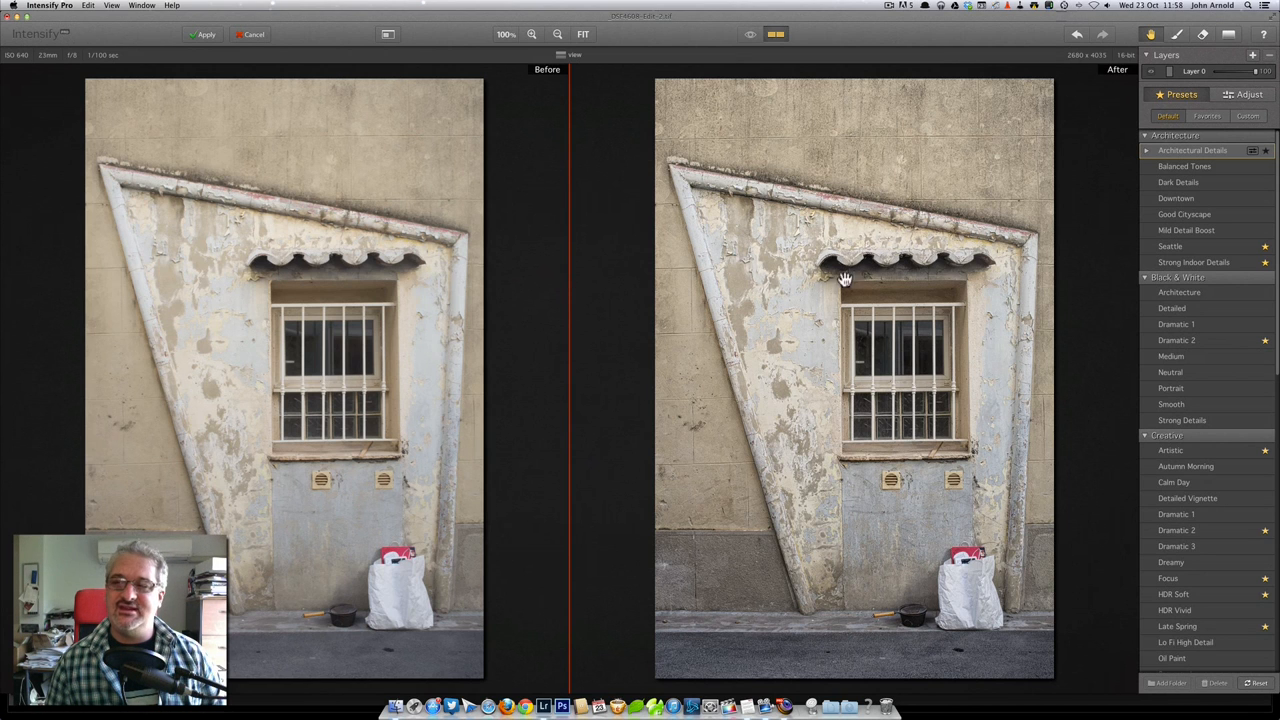
Try Balanced Tones, Dark Details and Dramatic 2, settling on the Artistic preset.
{"action": "left_click", "coordinate": [1192, 168]}
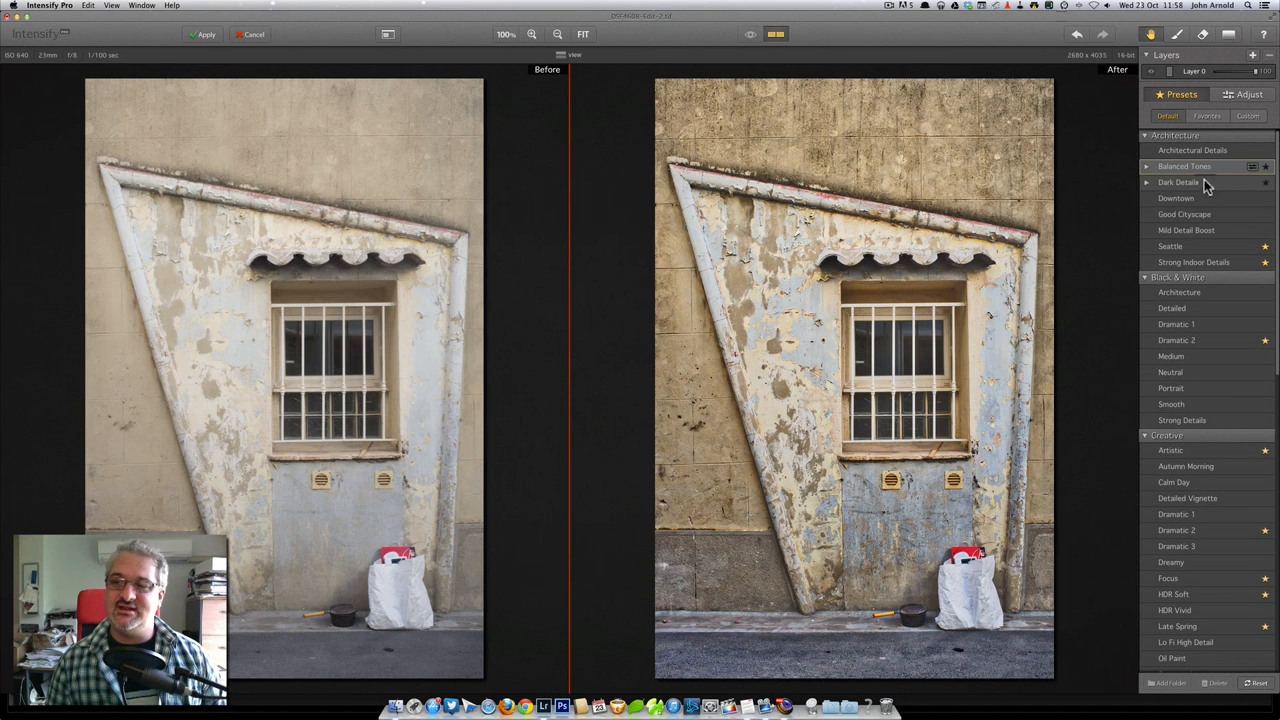
{"action": "left_click", "coordinate": [1206, 183]}
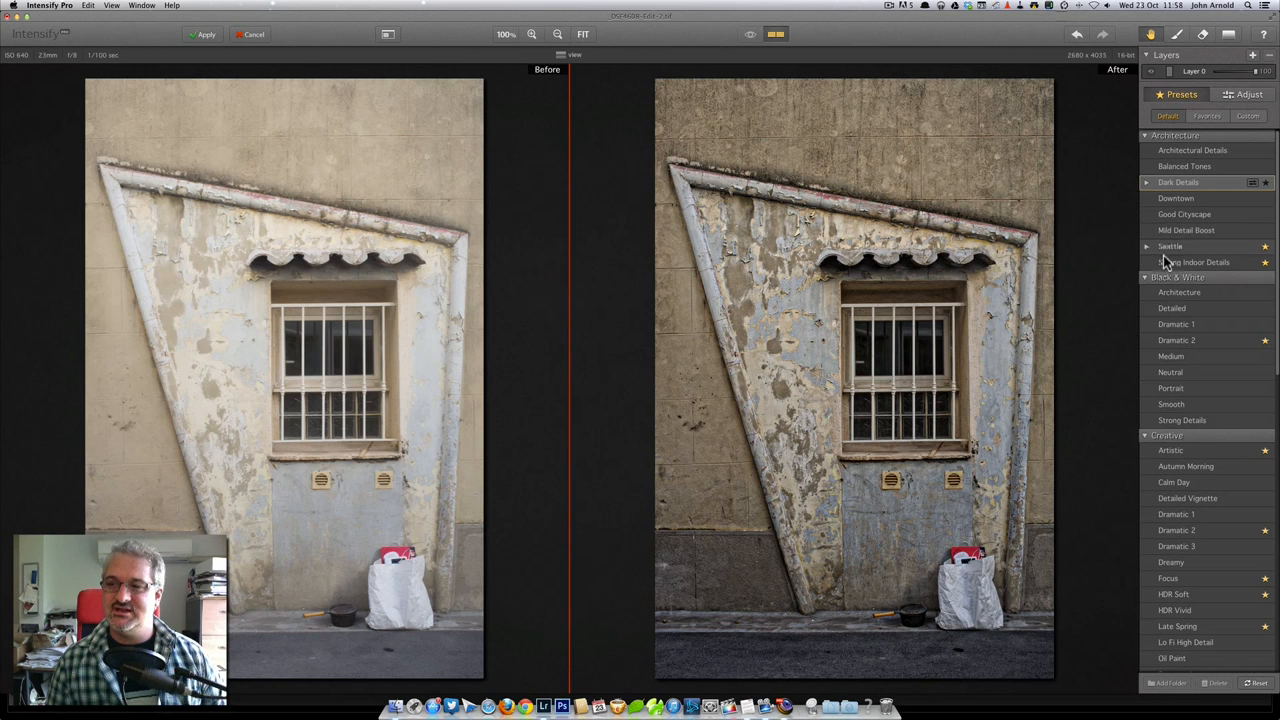
{"action": "left_click", "coordinate": [1177, 341]}
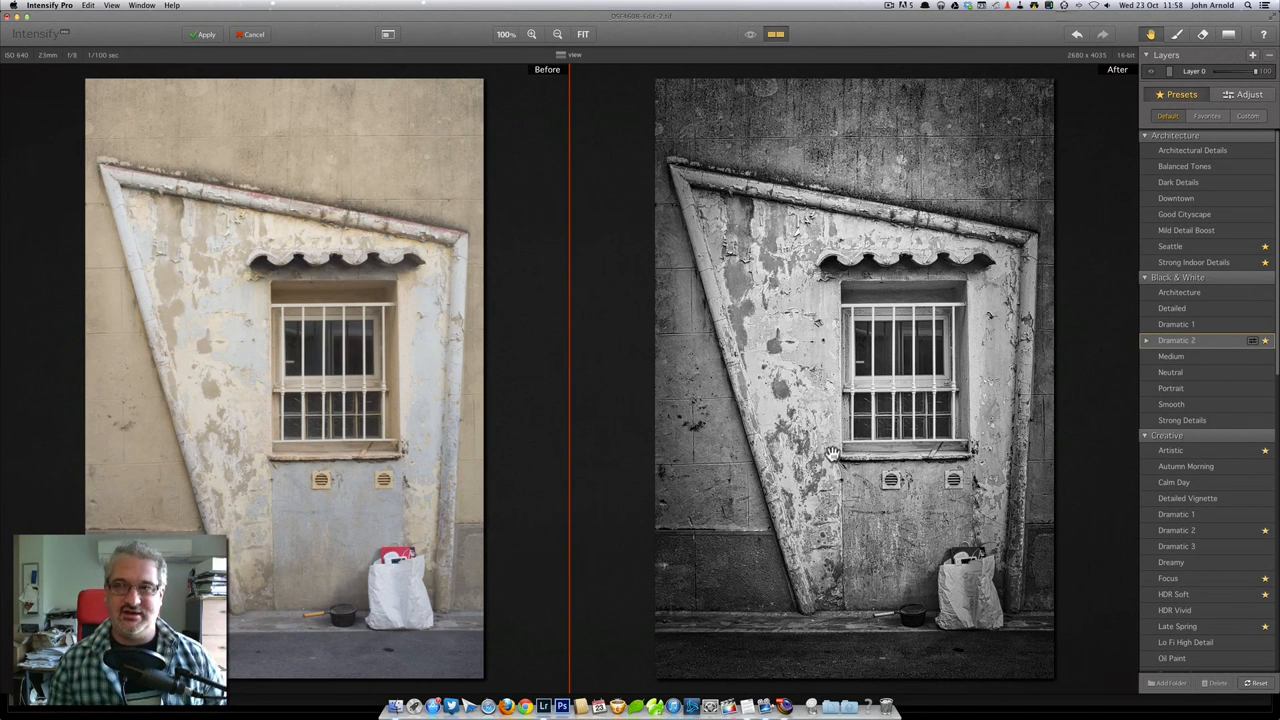
{"action": "left_click", "coordinate": [1170, 451]}
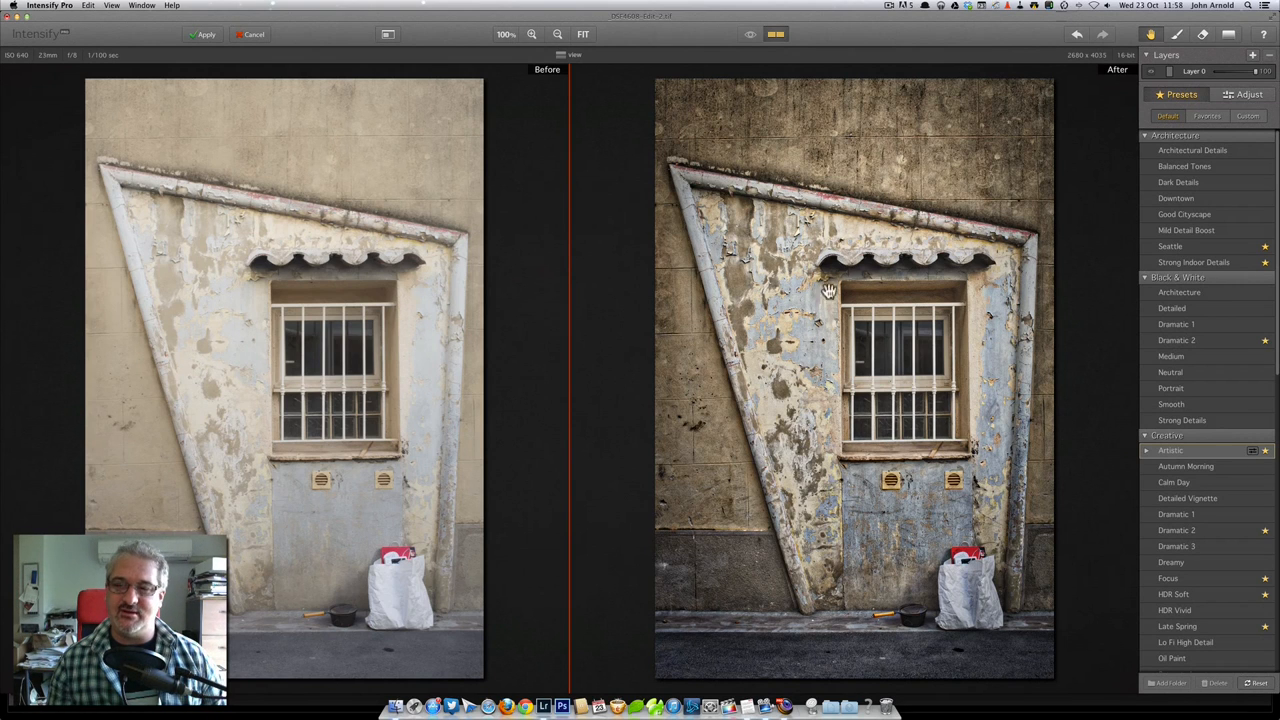
Leave split view, check the awning and roof edge at 100%, then fit the photo whole.
{"action": "left_click", "coordinate": [776, 37]}
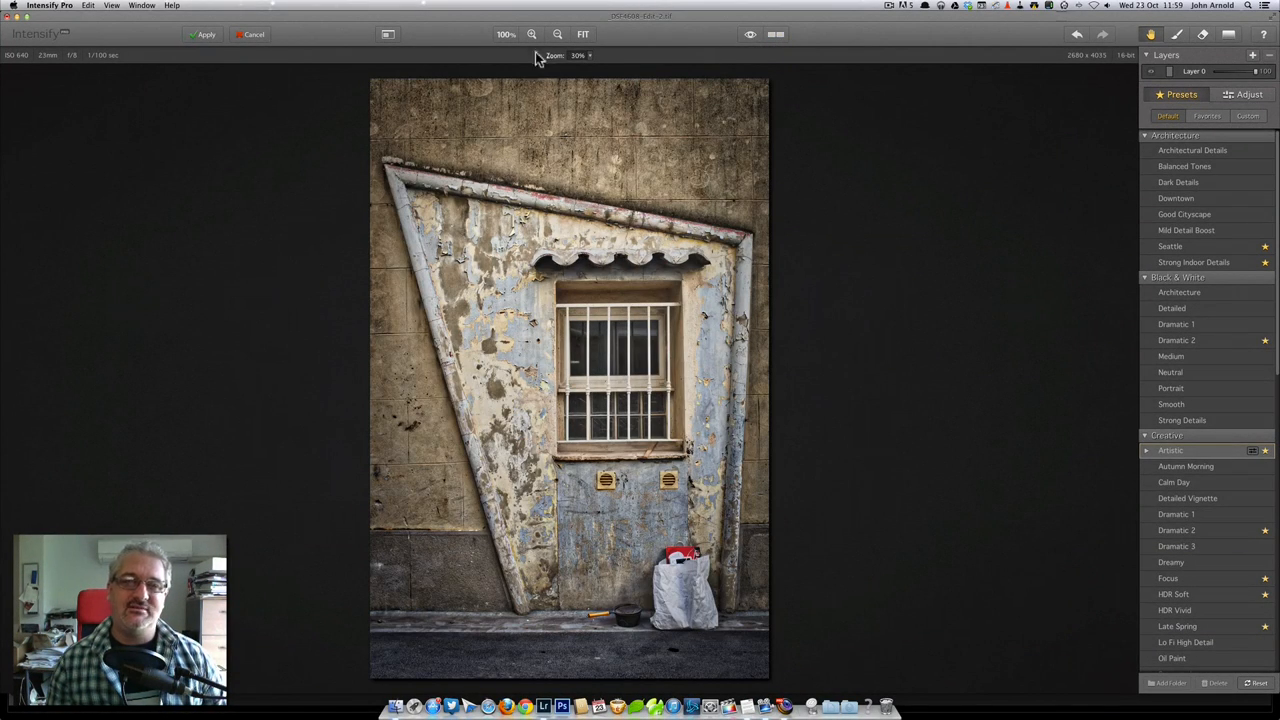
{"action": "left_click", "coordinate": [508, 37]}
{"action": "mouse_move", "coordinate": [503, 149]}
{"action": "left_mouse_down"}
{"action": "mouse_move", "coordinate": [675, 600]}
{"action": "mouse_move", "coordinate": [638, 527]}
{"action": "left_mouse_up"}
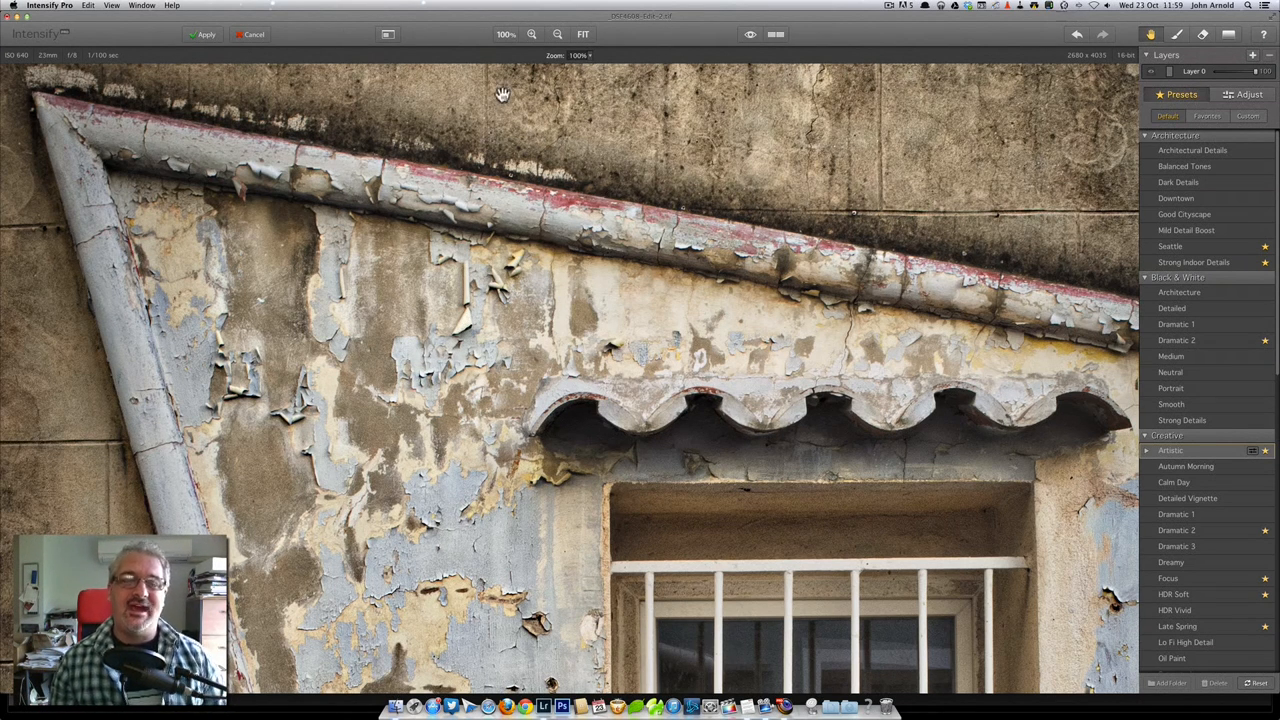
{"action": "left_click", "coordinate": [585, 36]}
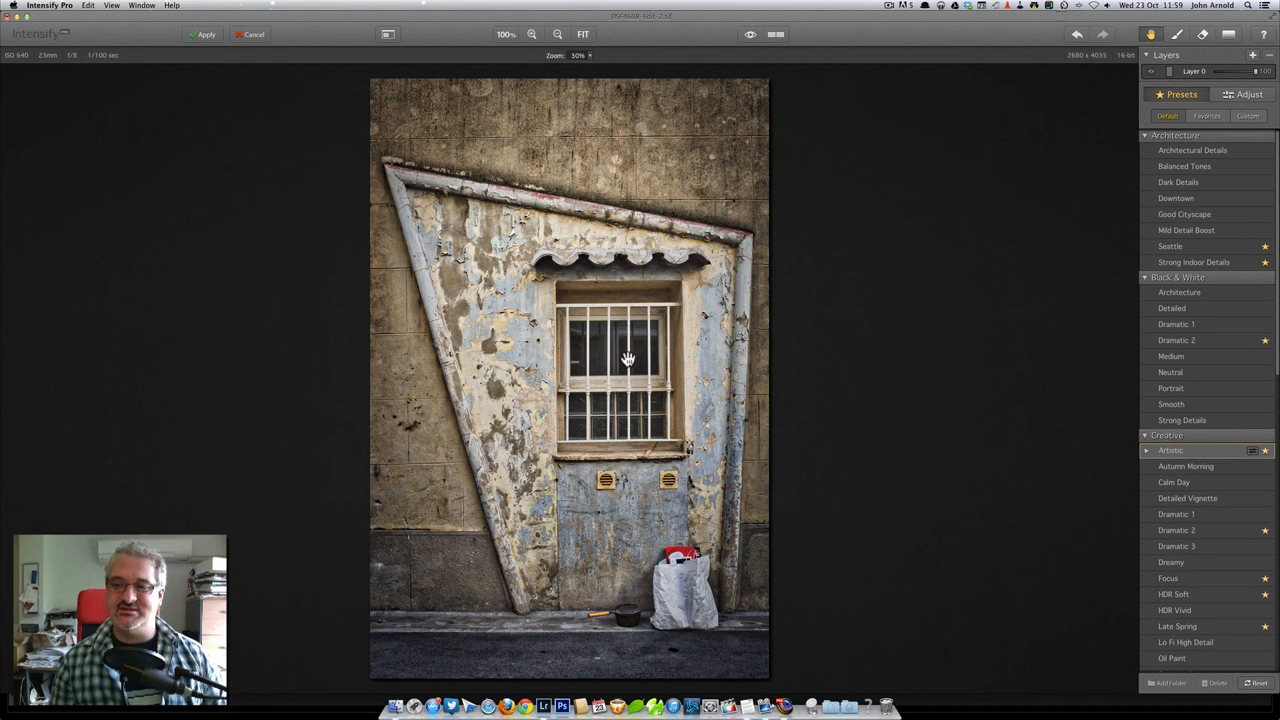
Switch the facade photo's look to the Seattle preset under Architecture.
{"action": "left_click", "coordinate": [1193, 244]}
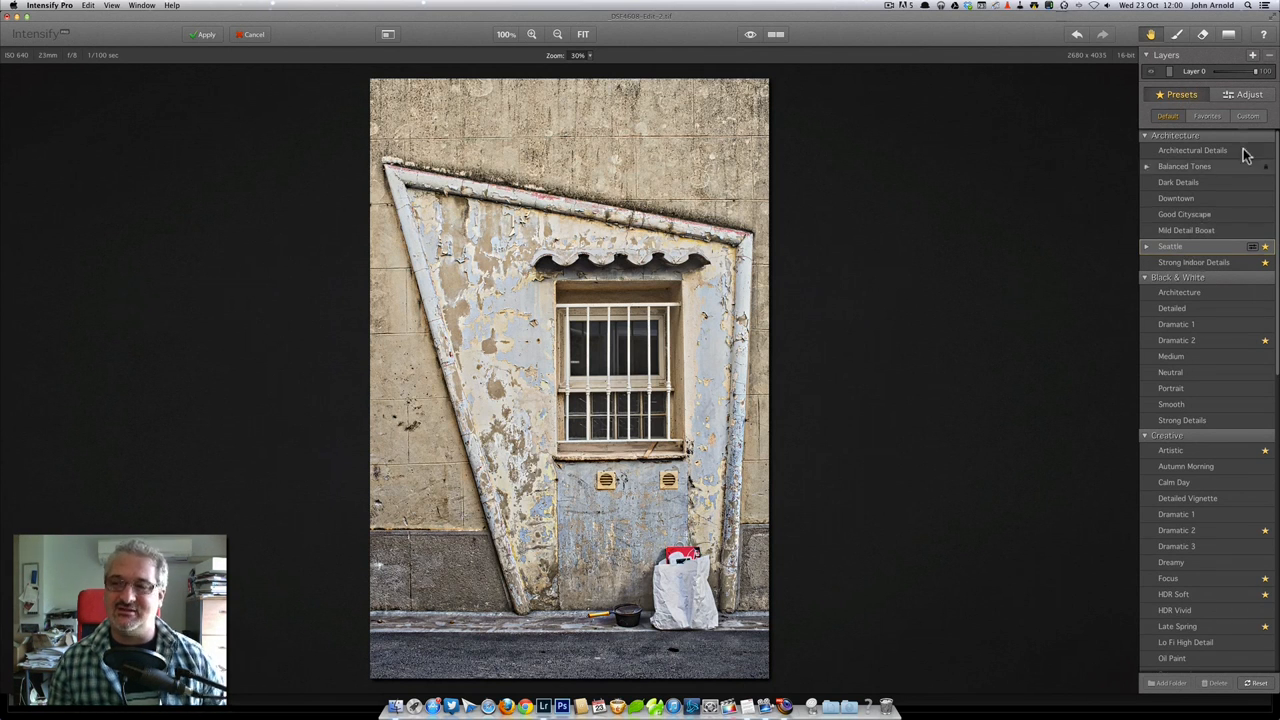
Drop Layer 0's opacity to 0, then bring it back up to around 54.
{"action": "mouse_move", "coordinate": [1260, 72]}
{"action": "left_mouse_down"}
{"action": "mouse_move", "coordinate": [1213, 72]}
{"action": "mouse_move", "coordinate": [1249, 74]}
{"action": "left_mouse_up"}
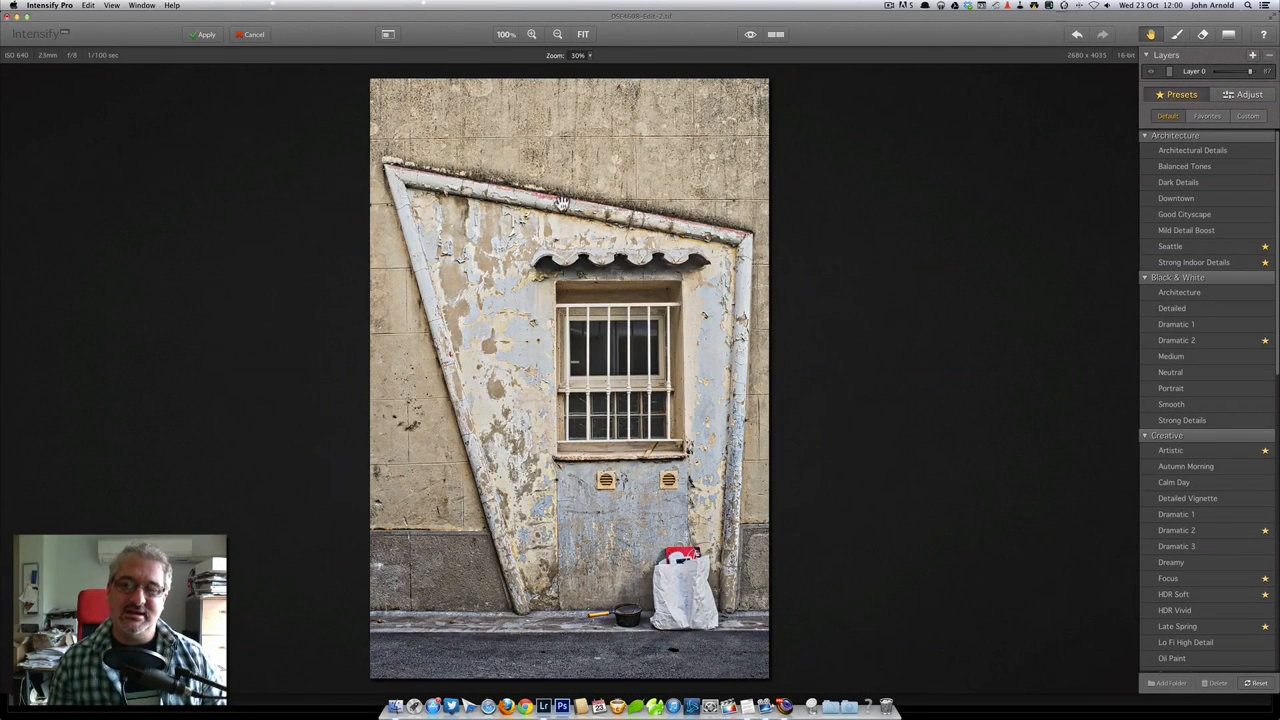
{"action": "mouse_move", "coordinate": [1234, 72]}
{"action": "left_mouse_down"}
{"action": "mouse_move", "coordinate": [1253, 74]}
{"action": "mouse_move", "coordinate": [1213, 72]}
{"action": "left_mouse_up"}
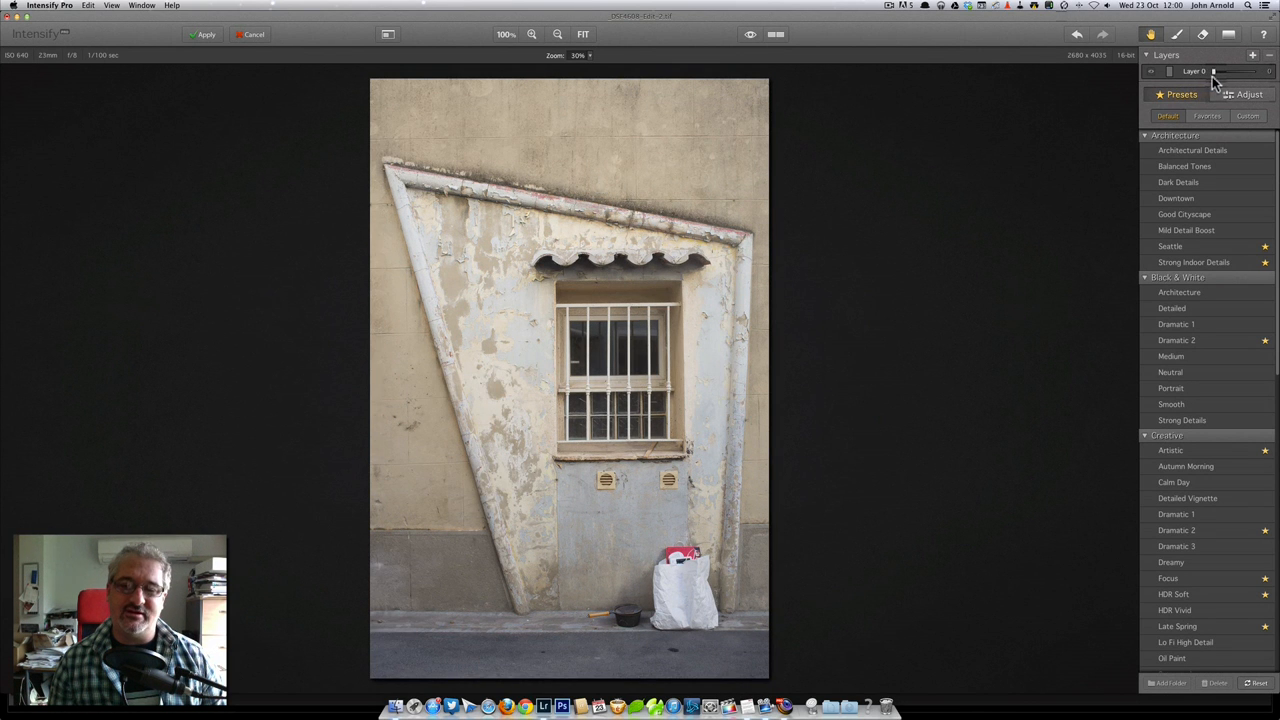
{"action": "left_click_drag", "start_coordinate": [1226, 80], "coordinate": [1238, 82]}
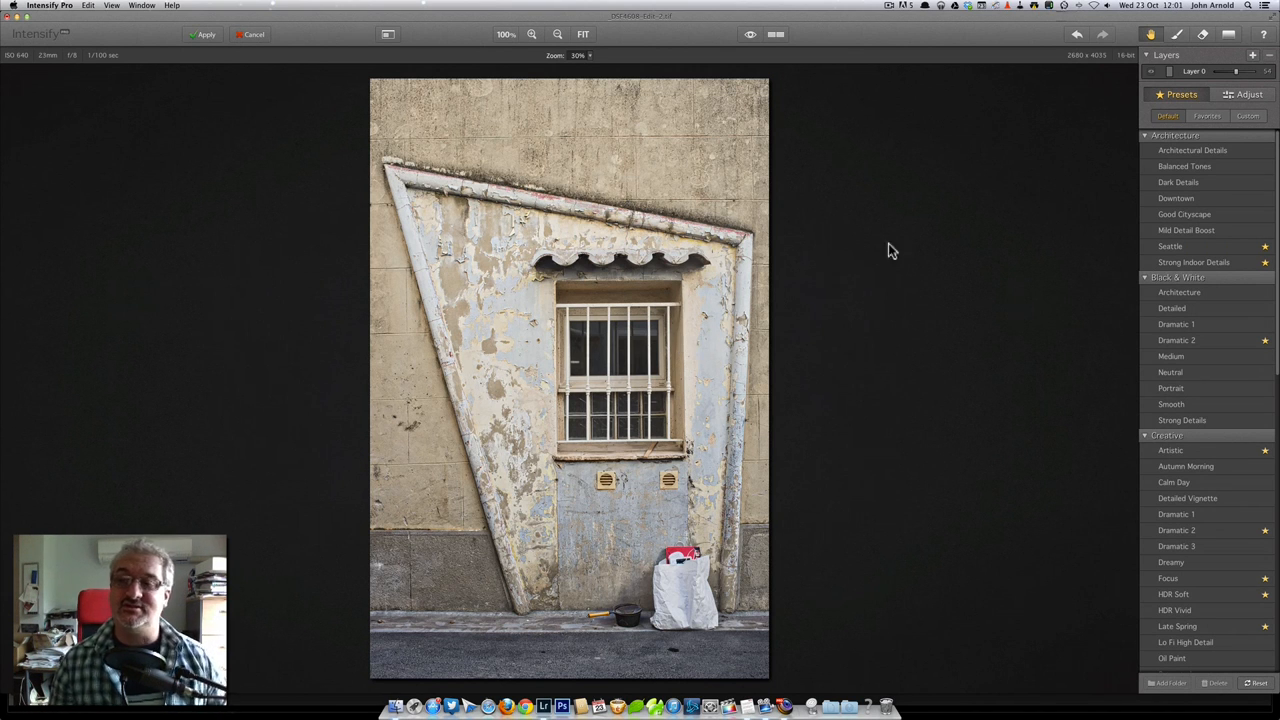
Add a new Layer 1 above the base layer in the Layers panel.
{"action": "left_click", "coordinate": [1252, 55]}
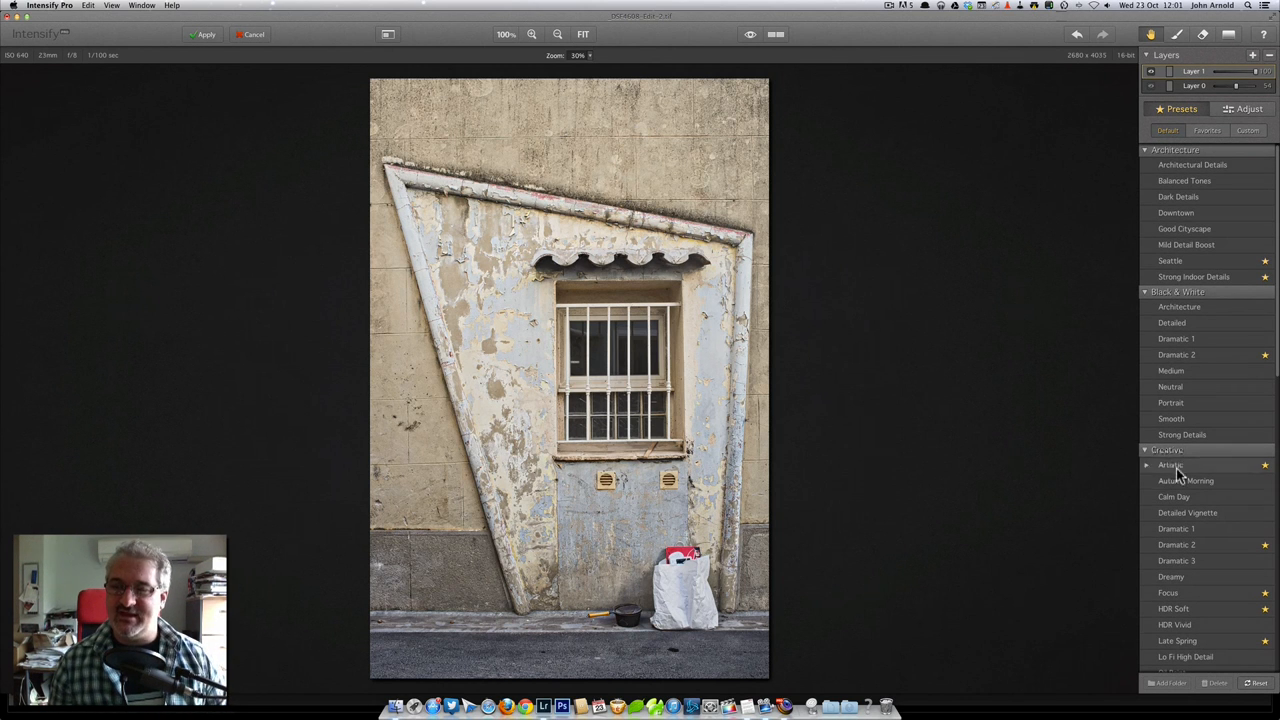
{"action": "scroll", "coordinate": [1191, 533], "scroll_direction": "down", "scroll_amount": 3}
{"action": "scroll", "coordinate": [1191, 533], "scroll_direction": "down", "scroll_amount": 3}
{"action": "scroll", "coordinate": [1191, 533], "scroll_direction": "down", "scroll_amount": 3}
{"action": "scroll", "coordinate": [1191, 533], "scroll_direction": "down", "scroll_amount": 3}
{"action": "scroll", "coordinate": [1191, 538], "scroll_direction": "down", "scroll_amount": 2}
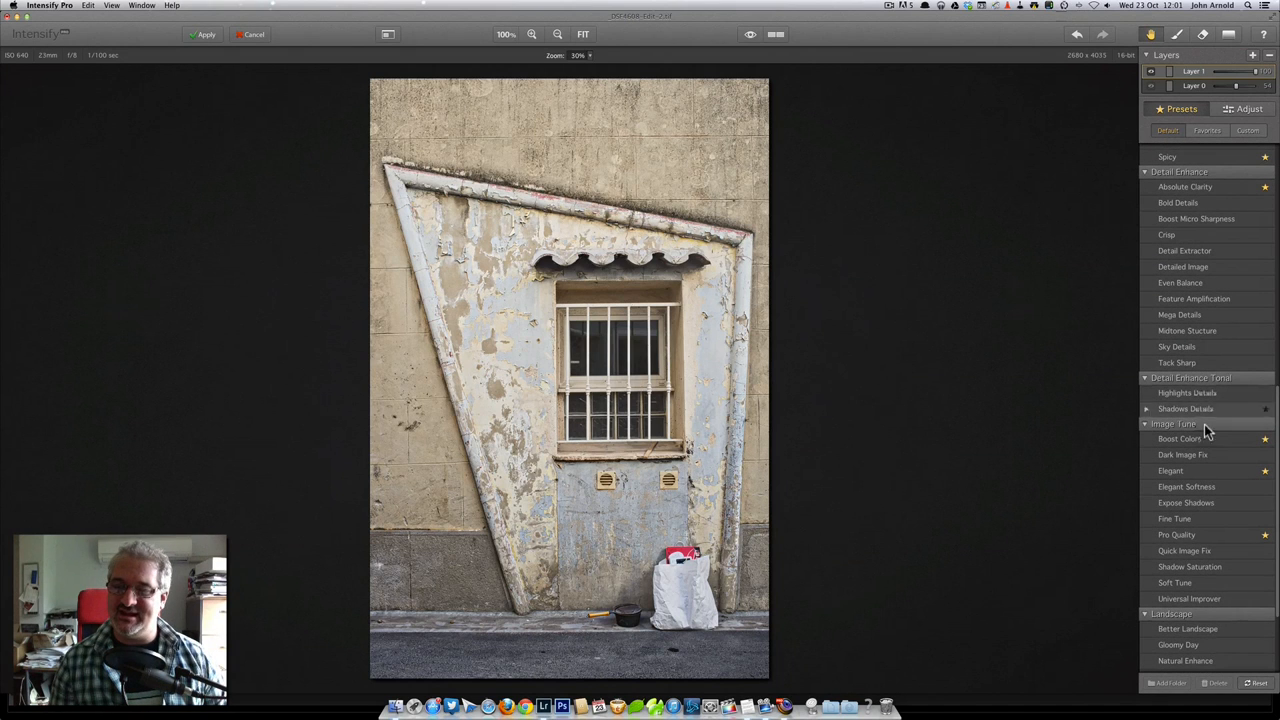
Star Boost Colors, unstar Even Balance, and apply Boost Colors to Layer 1.
{"action": "left_click", "coordinate": [1265, 440]}
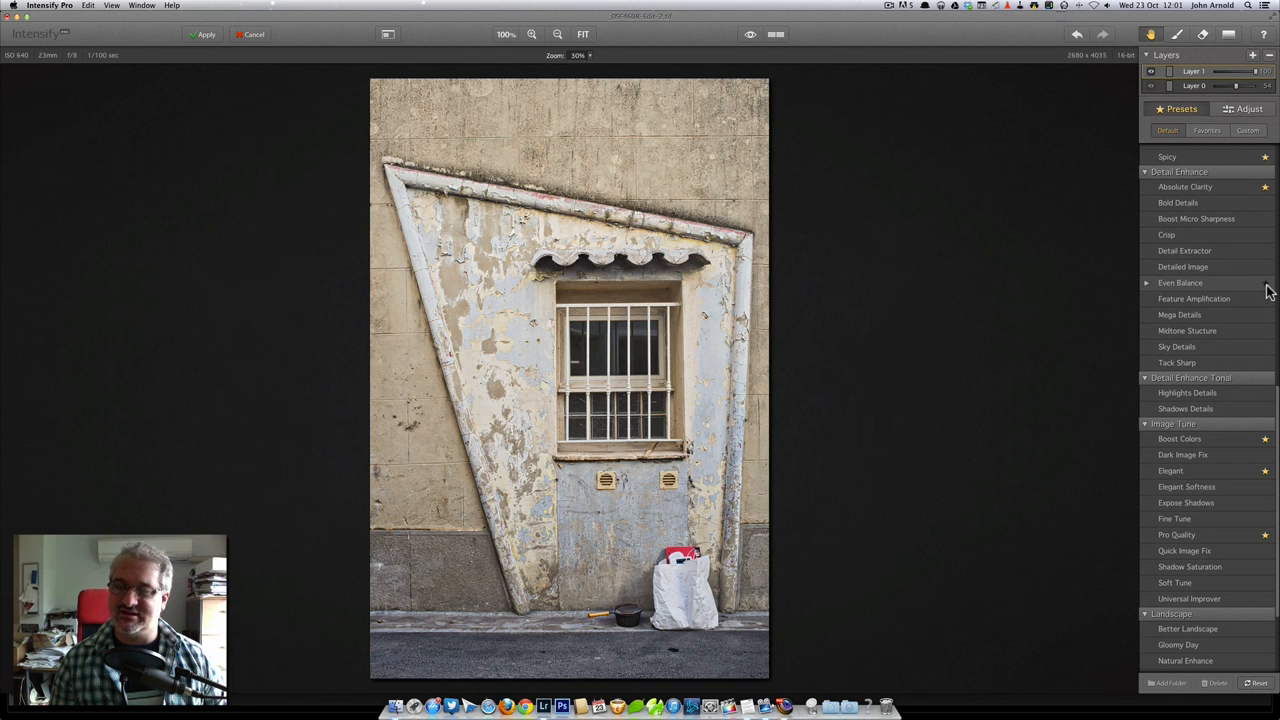
{"action": "mouse_move", "coordinate": [1200, 283]}
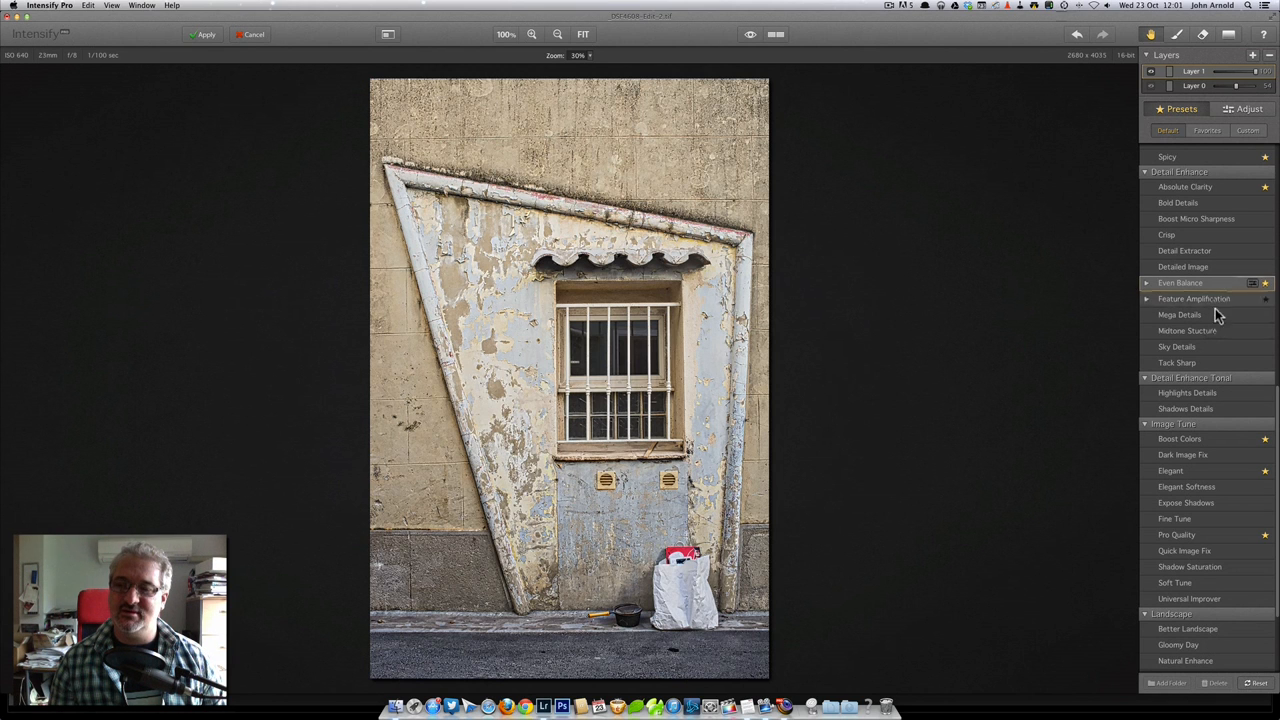
{"action": "left_click", "coordinate": [1265, 284]}
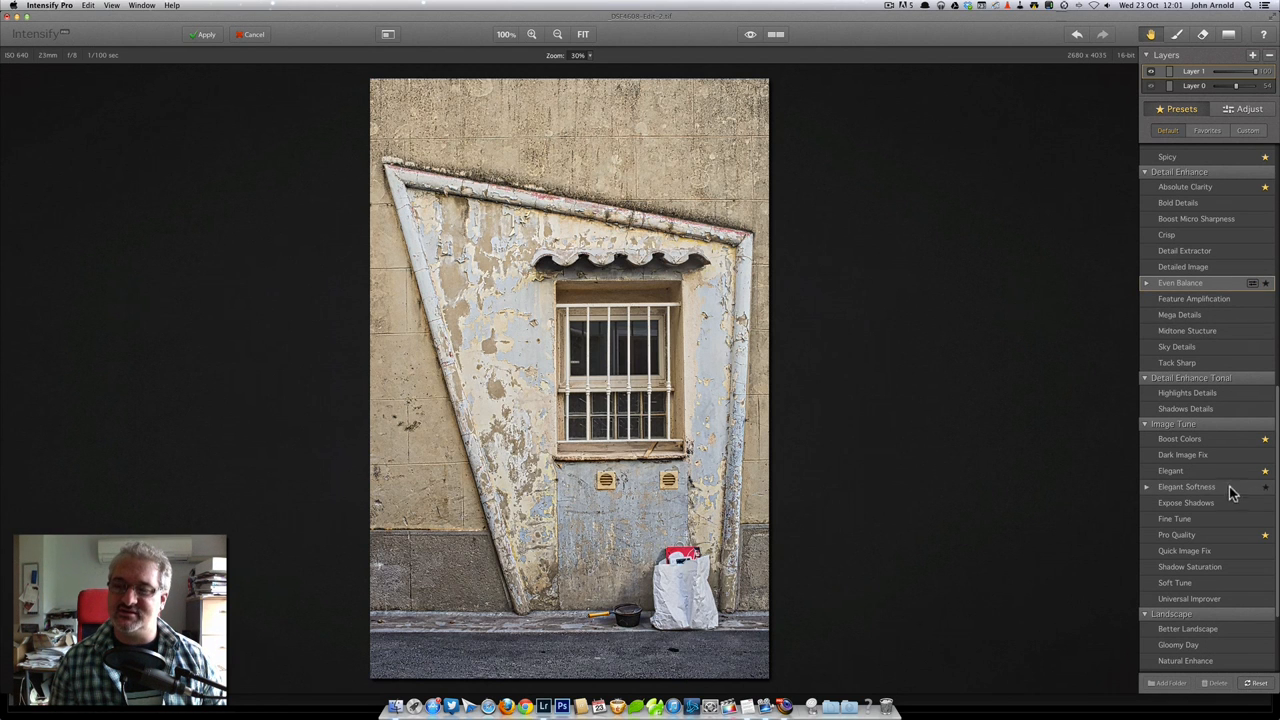
{"action": "left_click", "coordinate": [1207, 440]}
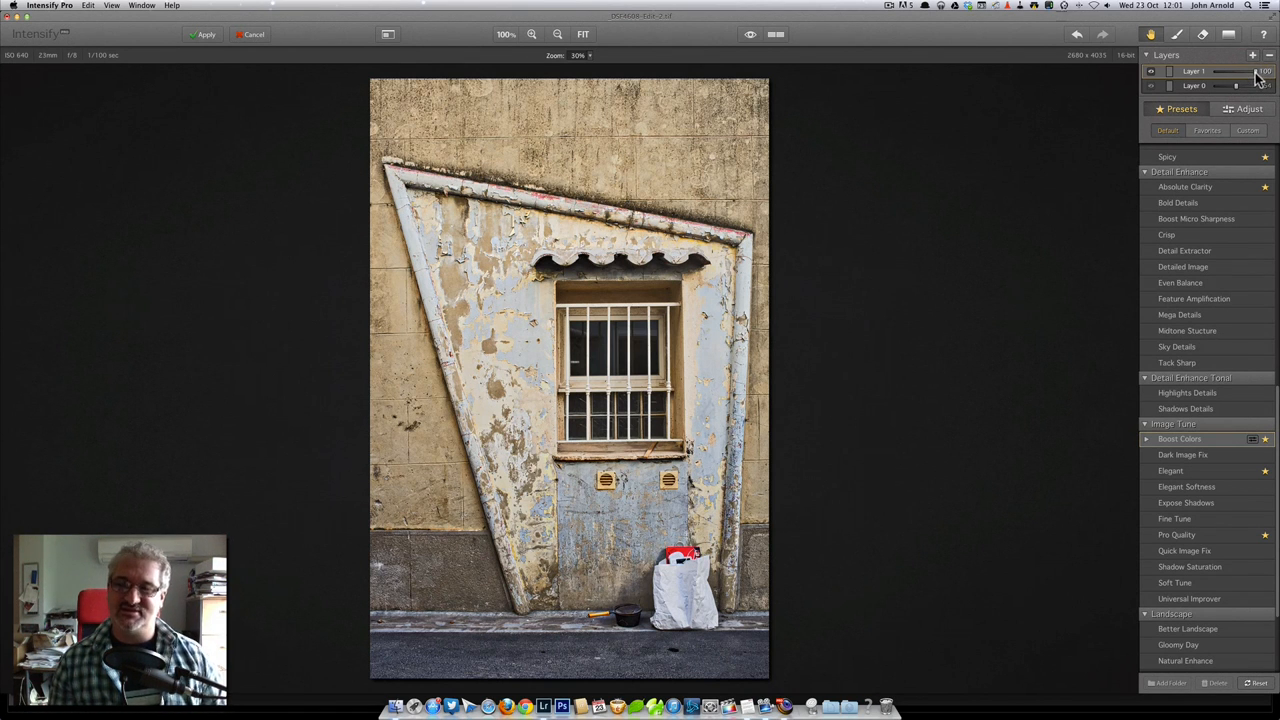
Lower Layer 1's opacity from 100 to around 74 for a subtler colour boost.
{"action": "left_click_drag", "start_coordinate": [1256, 74], "coordinate": [1239, 80]}
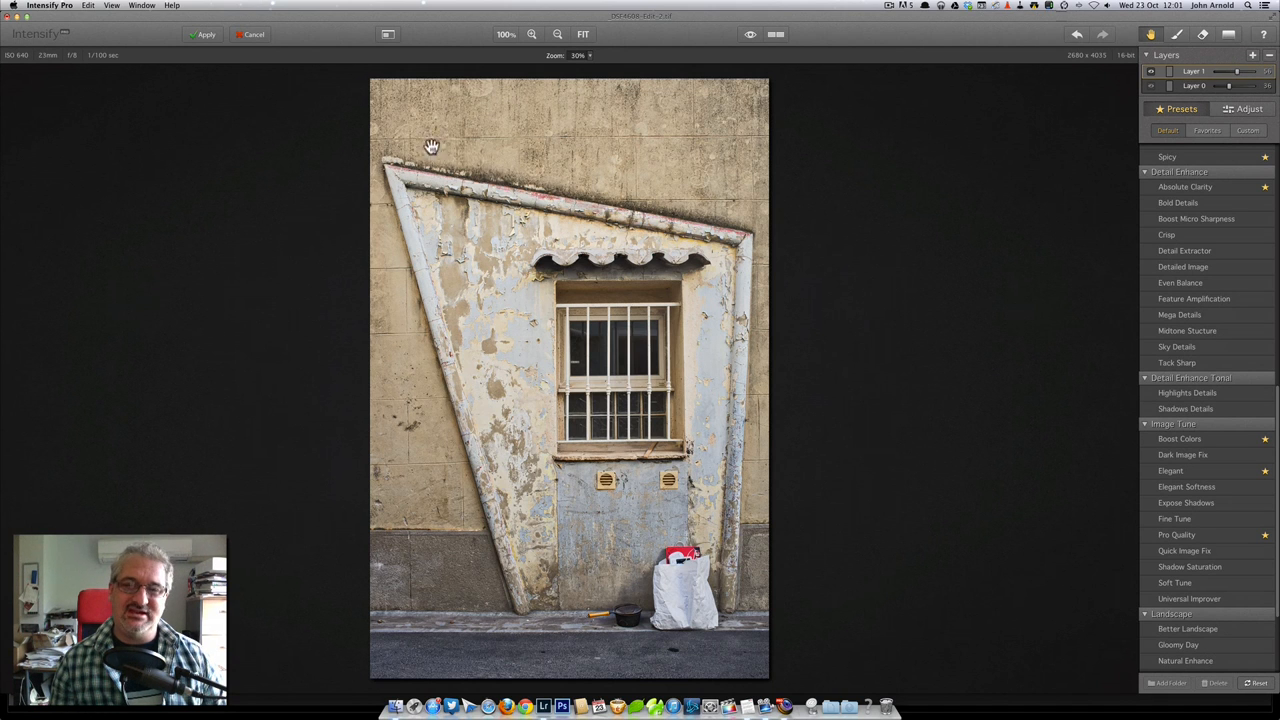
{"action": "left_click_drag", "start_coordinate": [1237, 72], "coordinate": [1247, 76]}
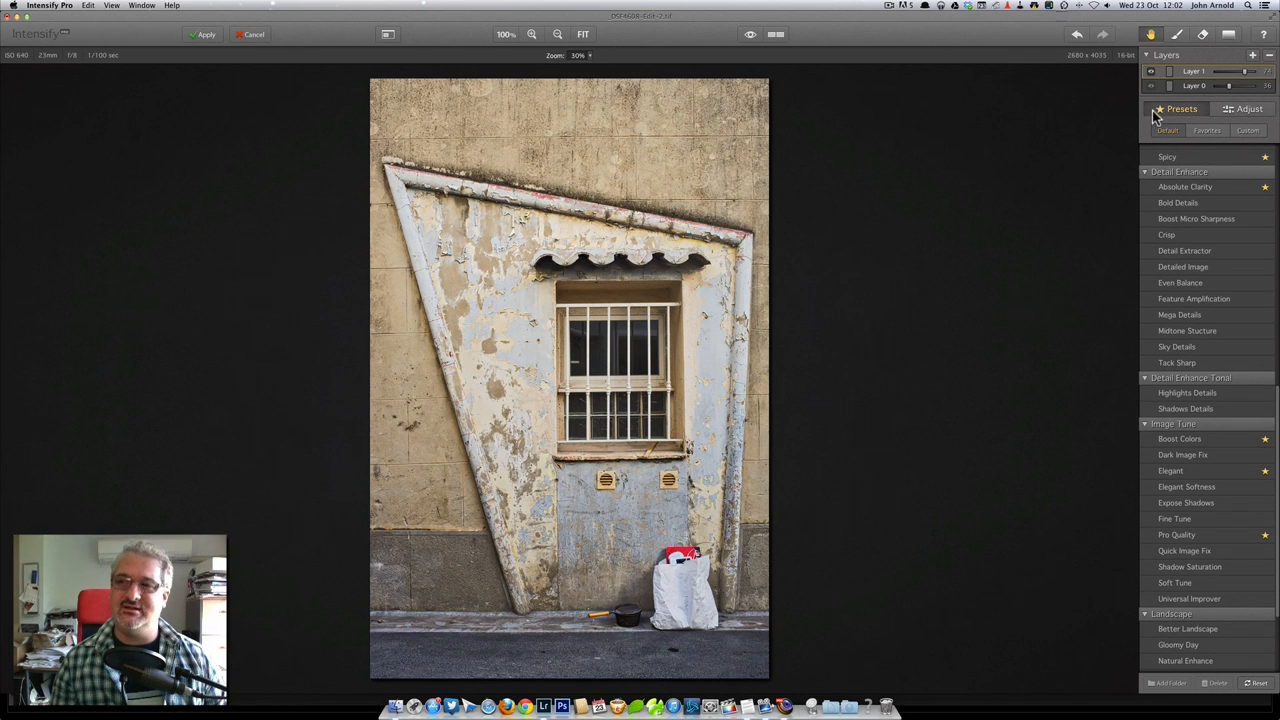
Add Layer 2 on top and show its manual Adjust sliders.
{"action": "left_click", "coordinate": [1252, 55]}
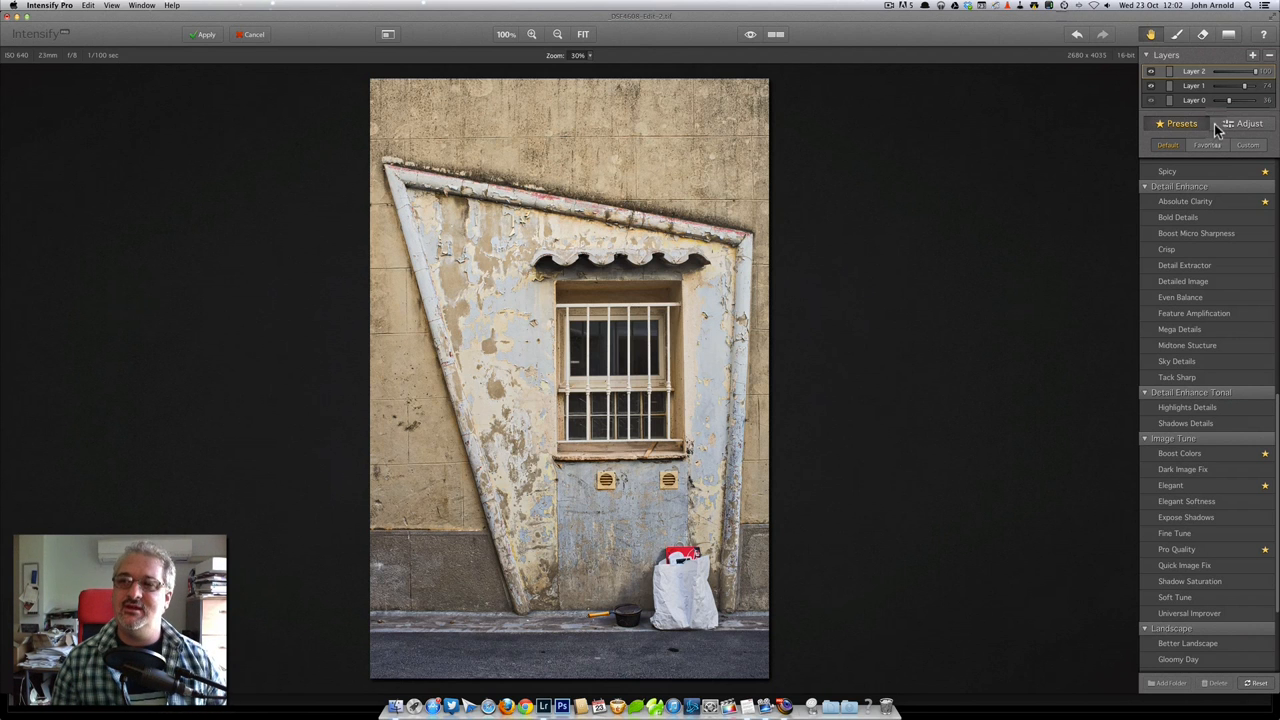
{"action": "left_click", "coordinate": [1236, 124]}
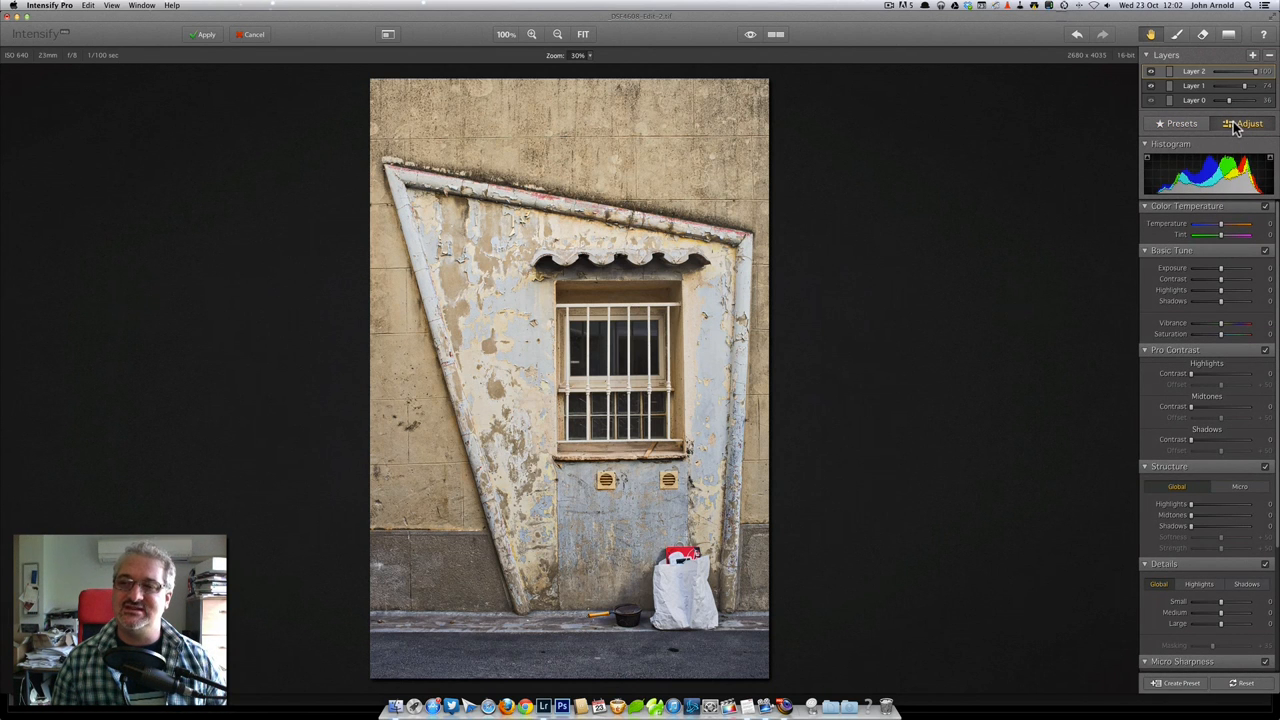
{"action": "scroll", "coordinate": [1238, 247], "scroll_direction": "down", "scroll_amount": 5}
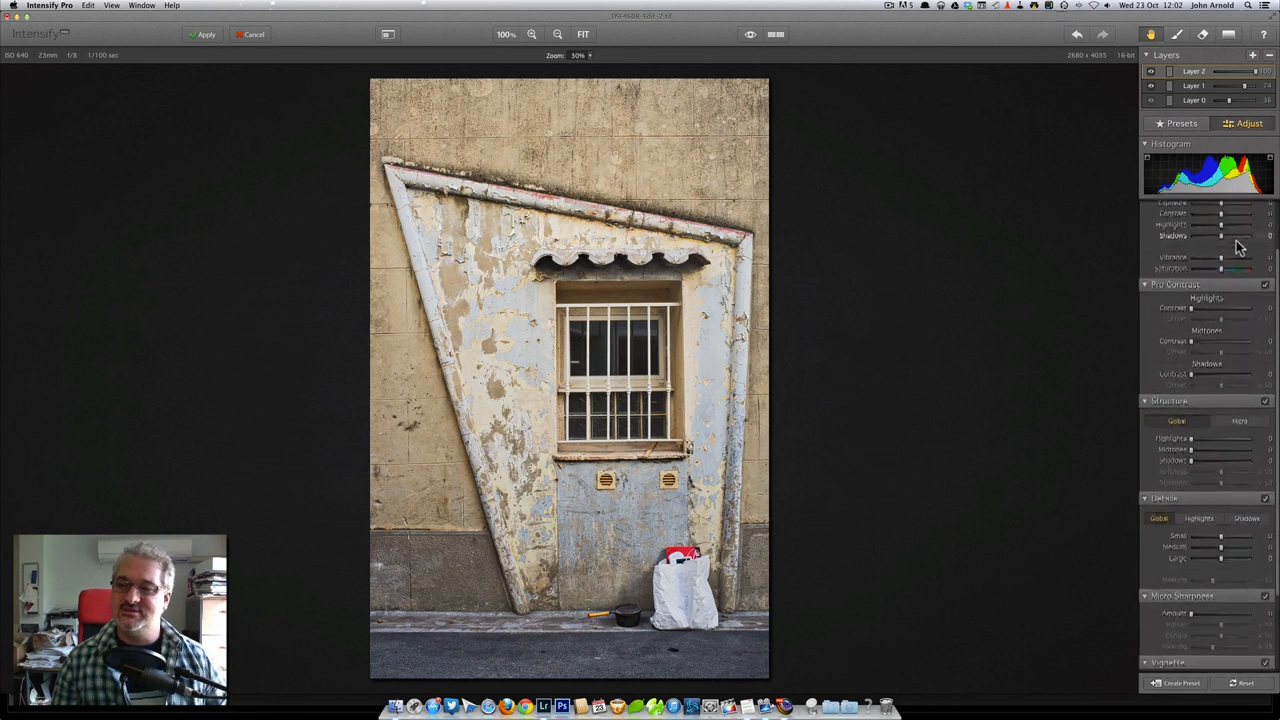
{"action": "scroll", "coordinate": [1238, 247], "scroll_direction": "up", "scroll_amount": 5}
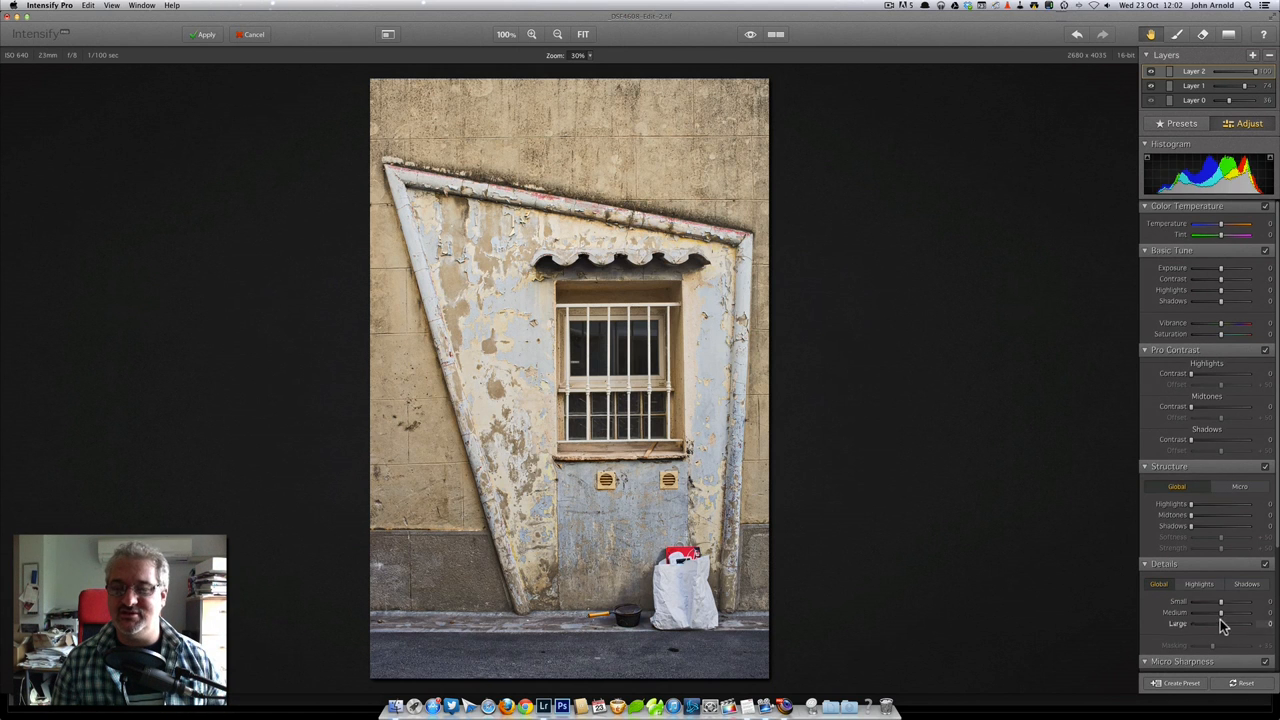
{"action": "scroll", "coordinate": [1215, 490], "scroll_direction": "down", "scroll_amount": 2}
{"action": "scroll", "coordinate": [1215, 478], "scroll_direction": "down", "scroll_amount": 2}
{"action": "scroll", "coordinate": [1215, 466], "scroll_direction": "down", "scroll_amount": 1}
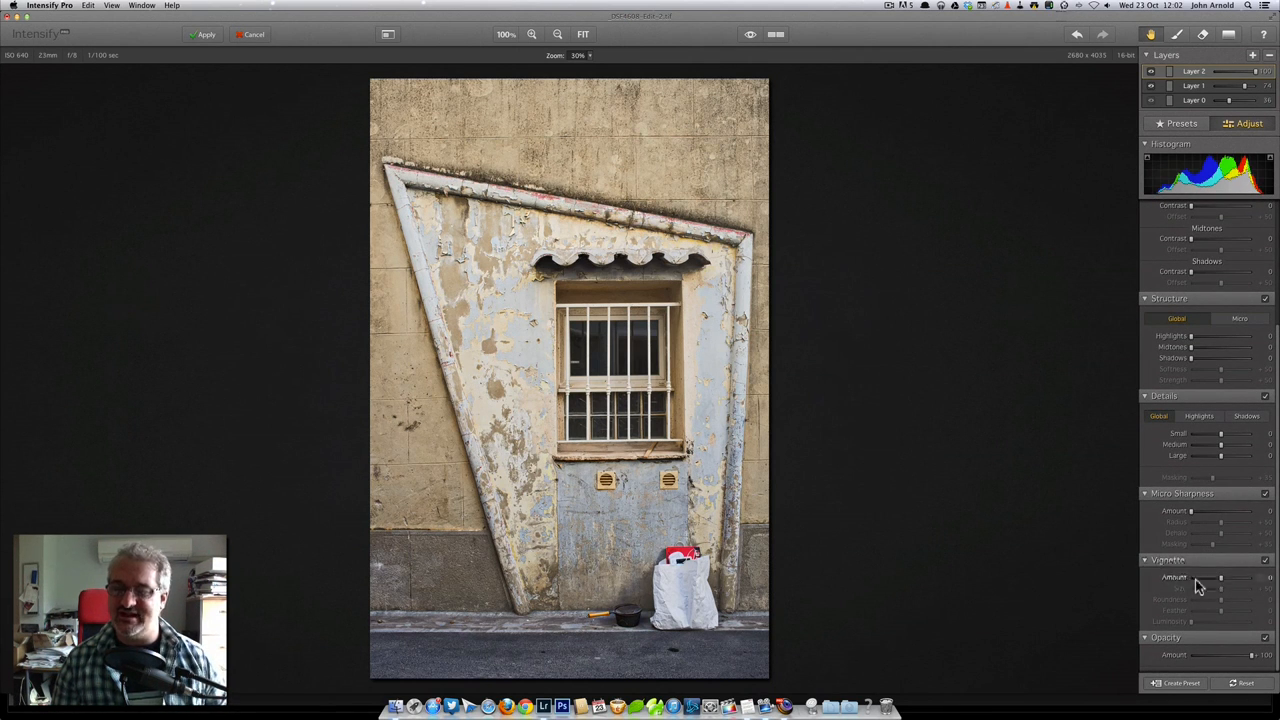
Set a negative vignette Amount with reduced Size, eased back to a subtler strength.
{"action": "left_click_drag", "start_coordinate": [1221, 577], "coordinate": [1202, 578]}
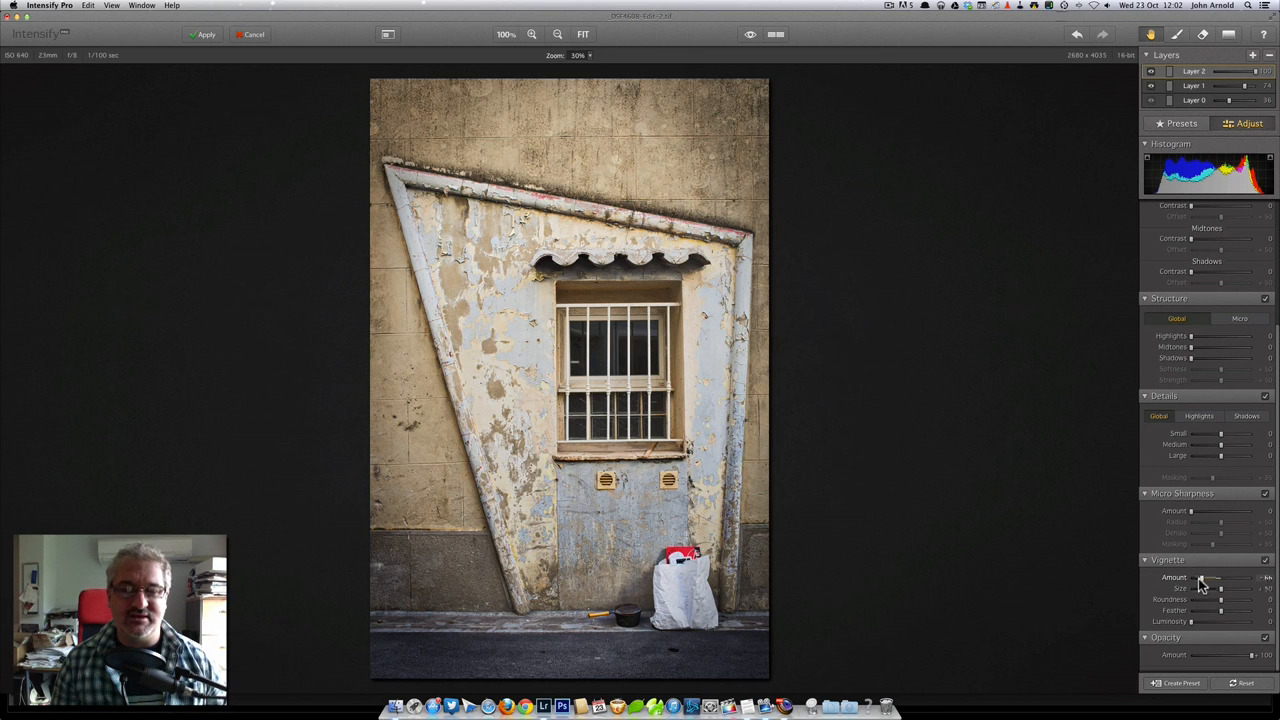
{"action": "left_click_drag", "start_coordinate": [1199, 579], "coordinate": [1191, 579]}
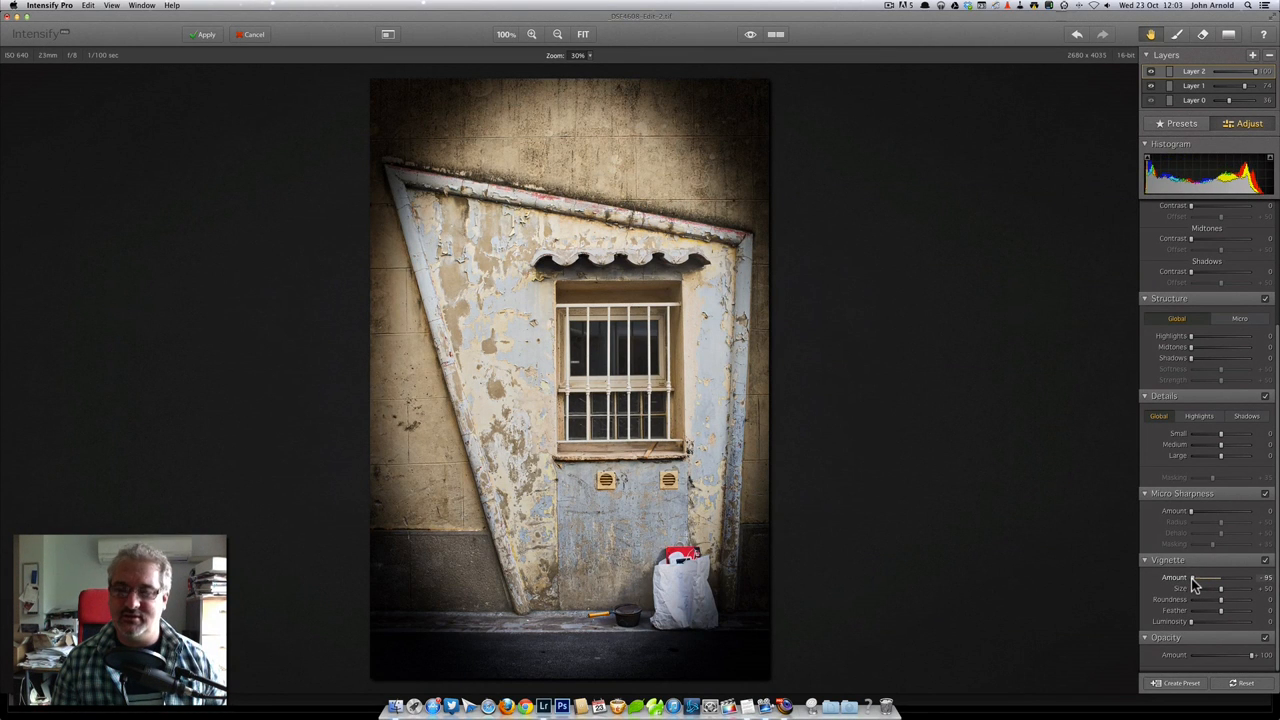
{"action": "mouse_move", "coordinate": [1223, 589]}
{"action": "left_mouse_down"}
{"action": "mouse_move", "coordinate": [1245, 617]}
{"action": "mouse_move", "coordinate": [1220, 610]}
{"action": "mouse_move", "coordinate": [1245, 615]}
{"action": "left_mouse_up"}
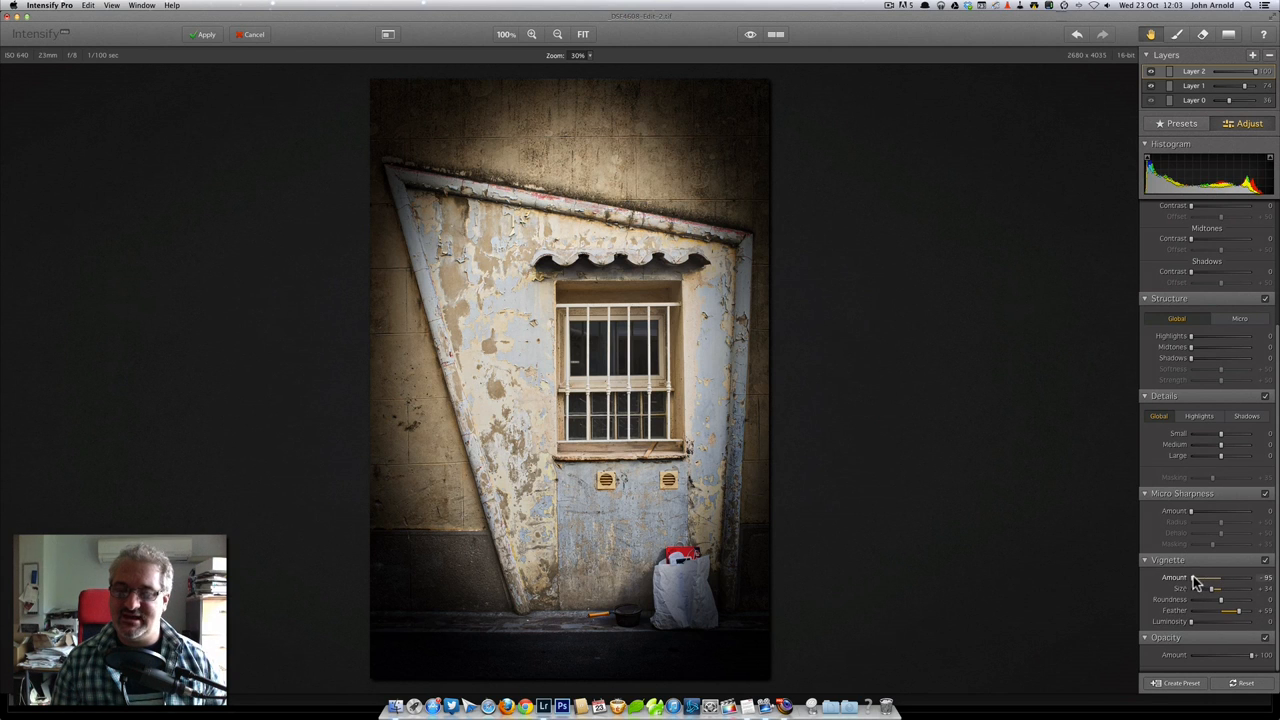
{"action": "left_click_drag", "start_coordinate": [1195, 582], "coordinate": [1208, 583]}
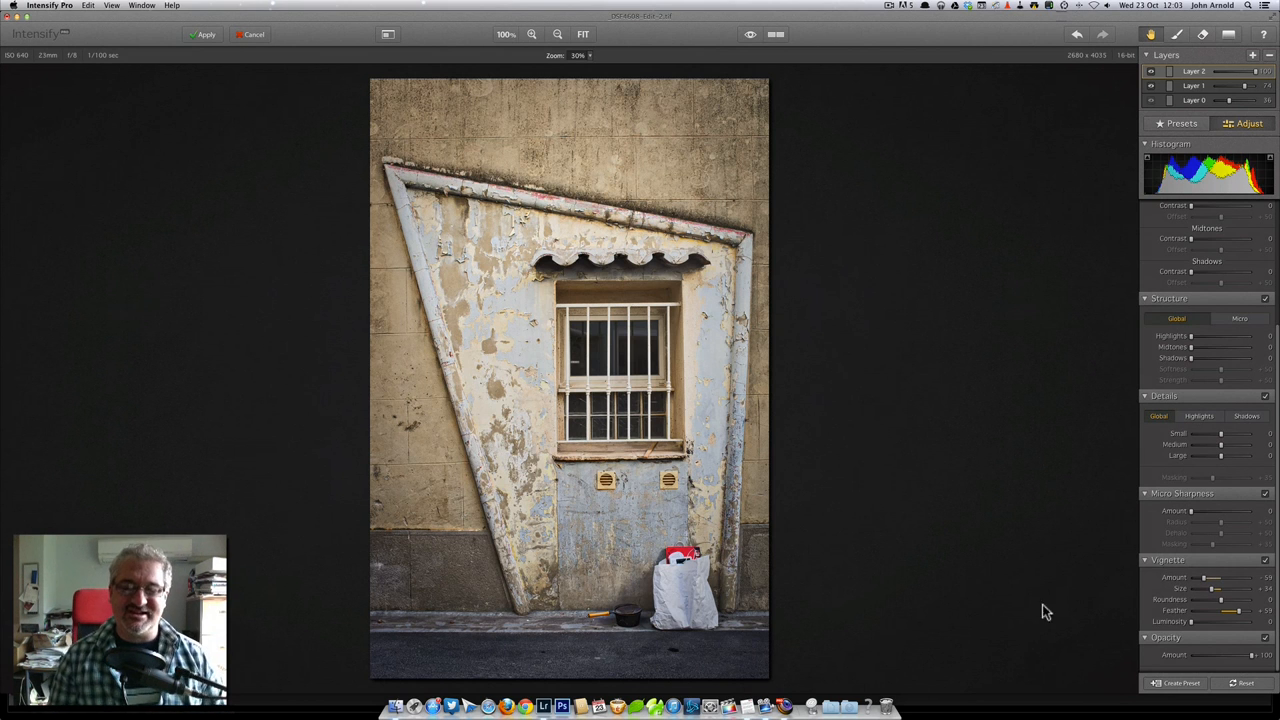
{"action": "scroll", "coordinate": [1187, 478], "scroll_direction": "up", "scroll_amount": 5}
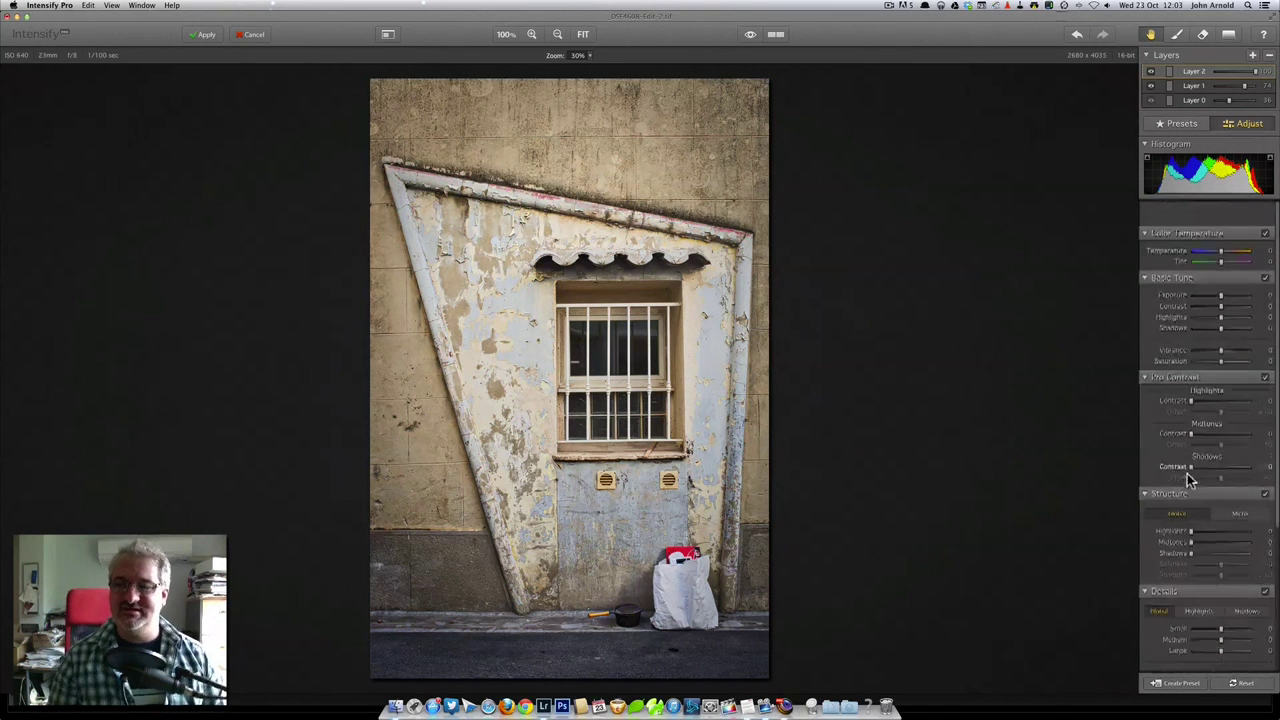
{"action": "left_click", "coordinate": [1192, 101]}
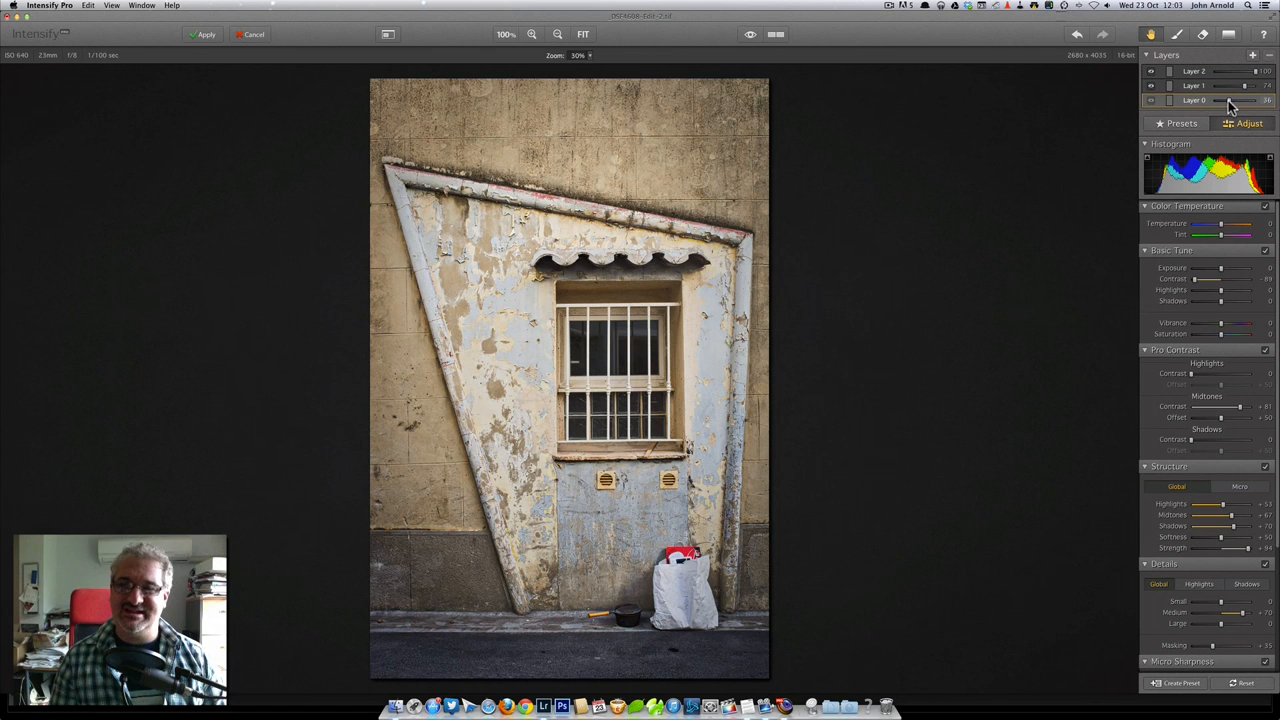
{"action": "left_click", "coordinate": [1195, 84]}
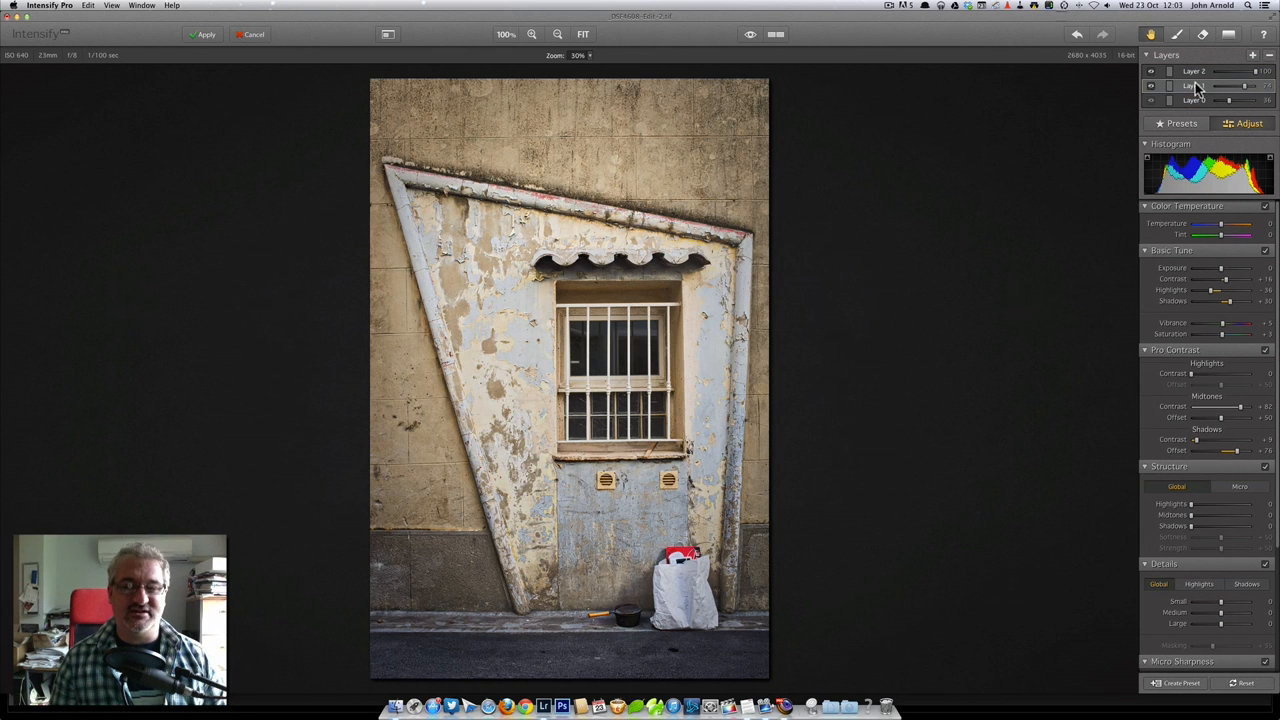
{"action": "left_click", "coordinate": [1200, 72]}
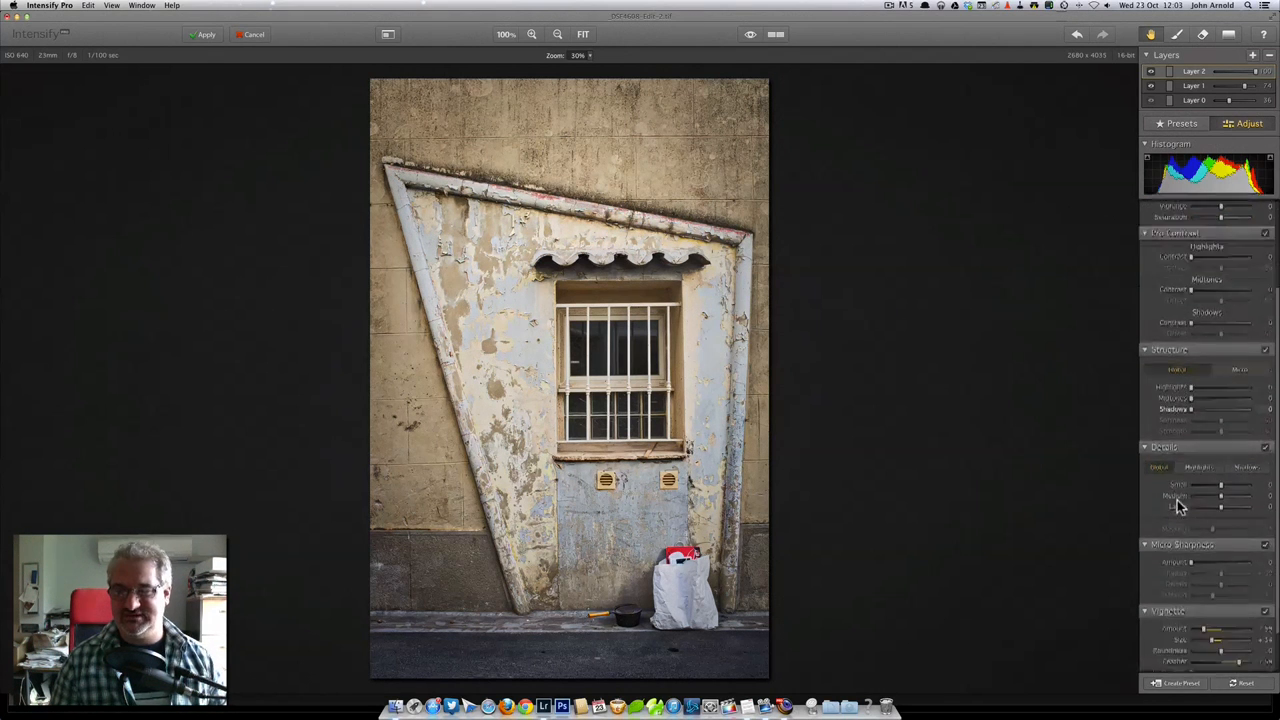
{"action": "scroll", "coordinate": [1180, 505], "scroll_direction": "down", "scroll_amount": 2}
{"action": "scroll", "coordinate": [1180, 505], "scroll_direction": "up", "scroll_amount": 2}
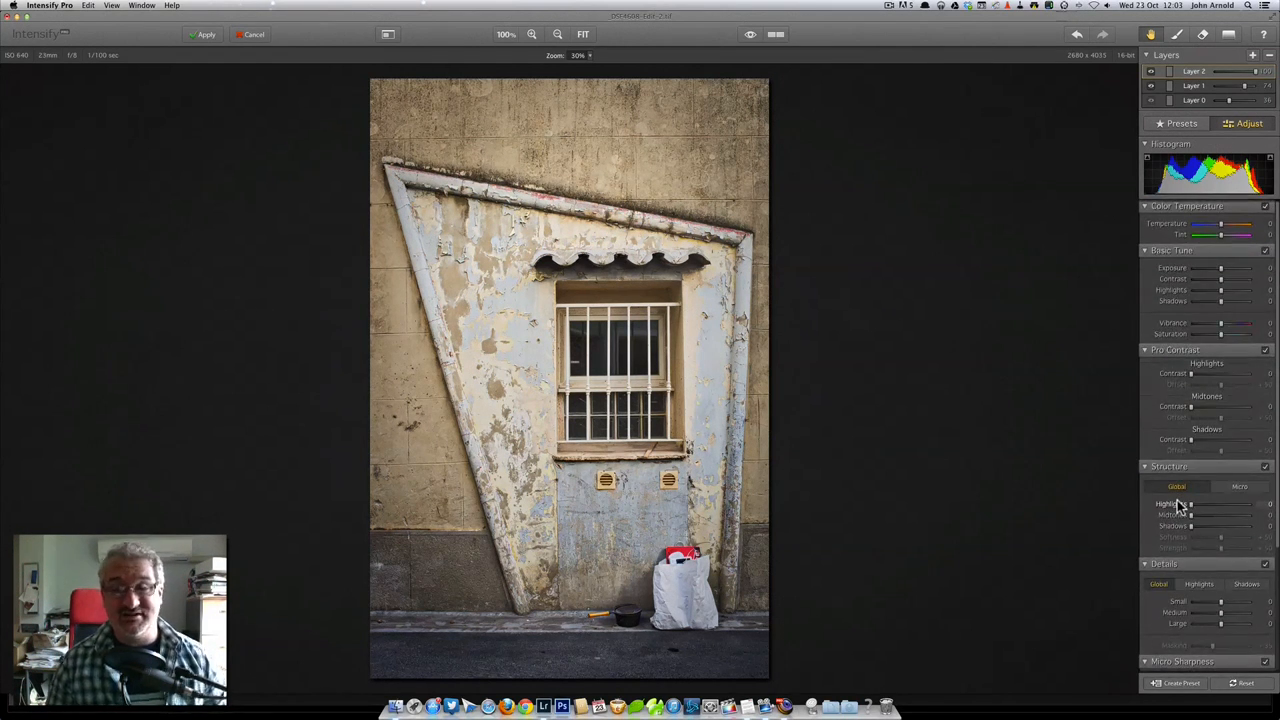